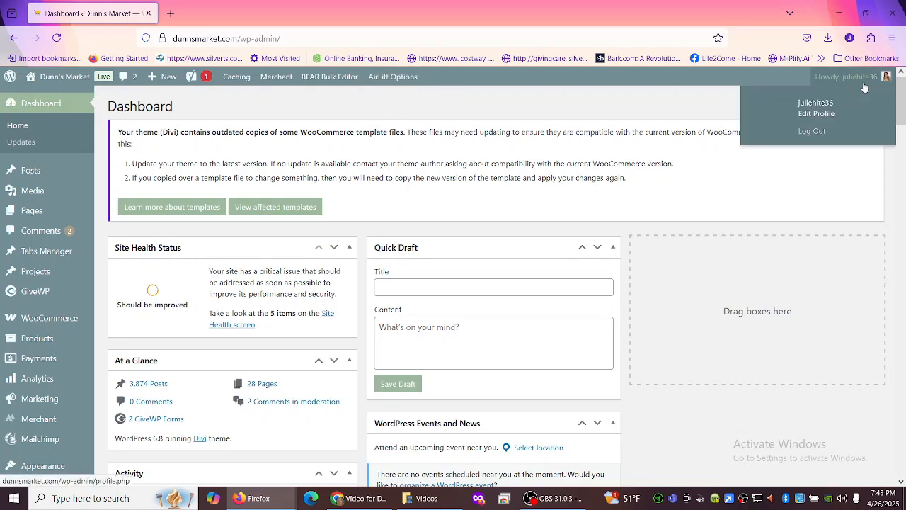
Open the list of all users registered on the site
{"action": "left_click_drag", "start_coordinate": [902, 96], "coordinate": [903, 135]}
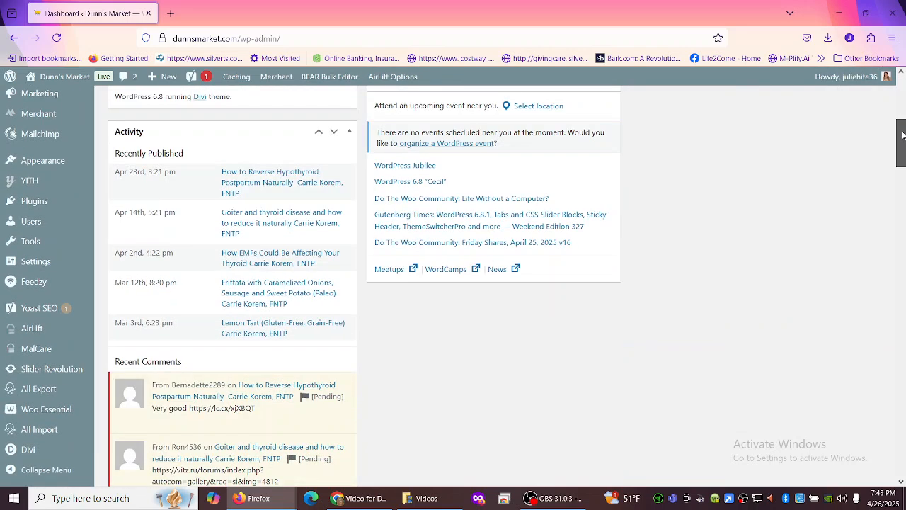
{"action": "mouse_move", "coordinate": [71, 231]}
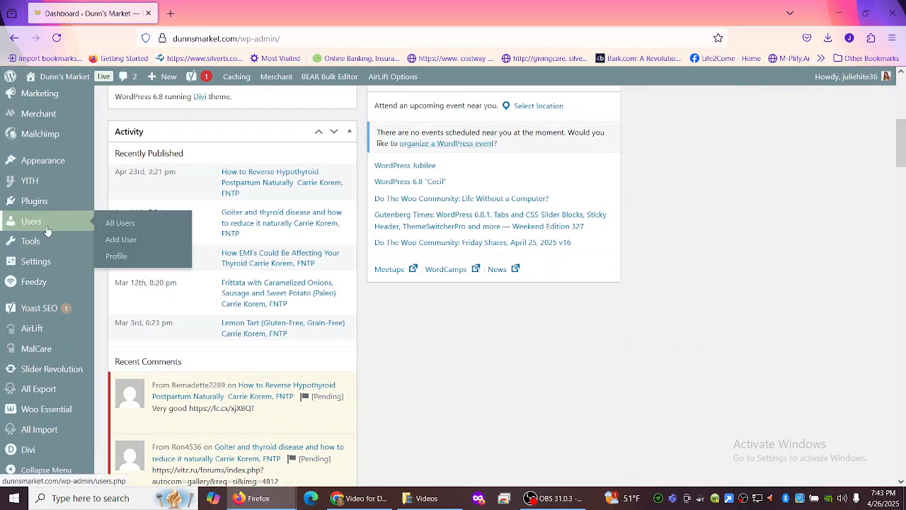
{"action": "left_click", "coordinate": [124, 224]}
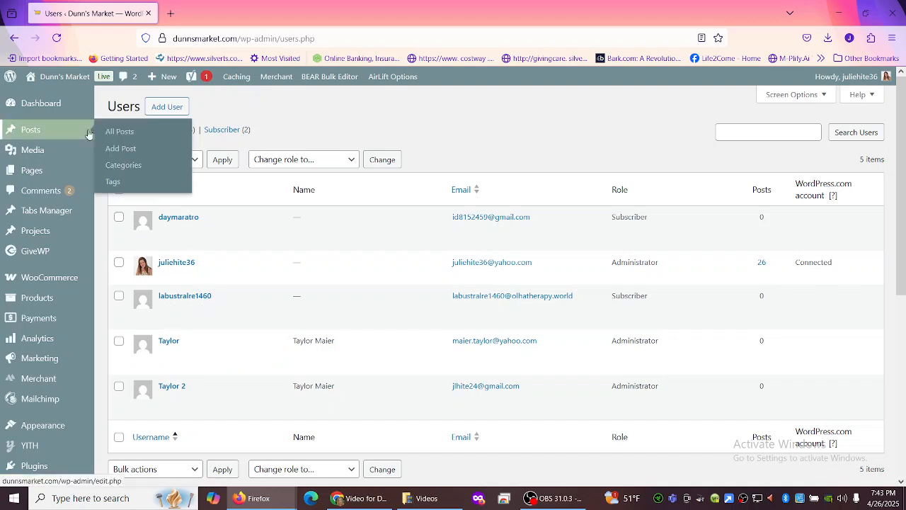
Open the live store's Shop Groceries page and expand its product category list
{"action": "mouse_move", "coordinate": [47, 287]}
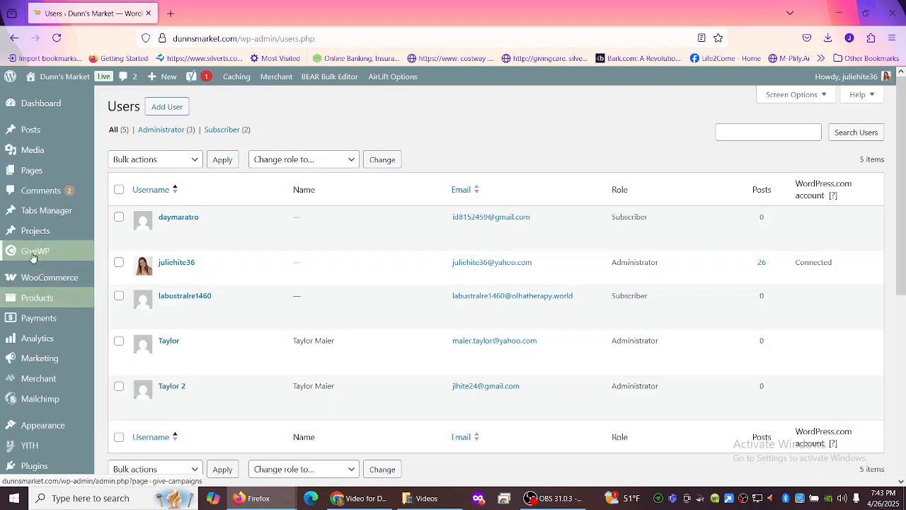
{"action": "mouse_move", "coordinate": [68, 82]}
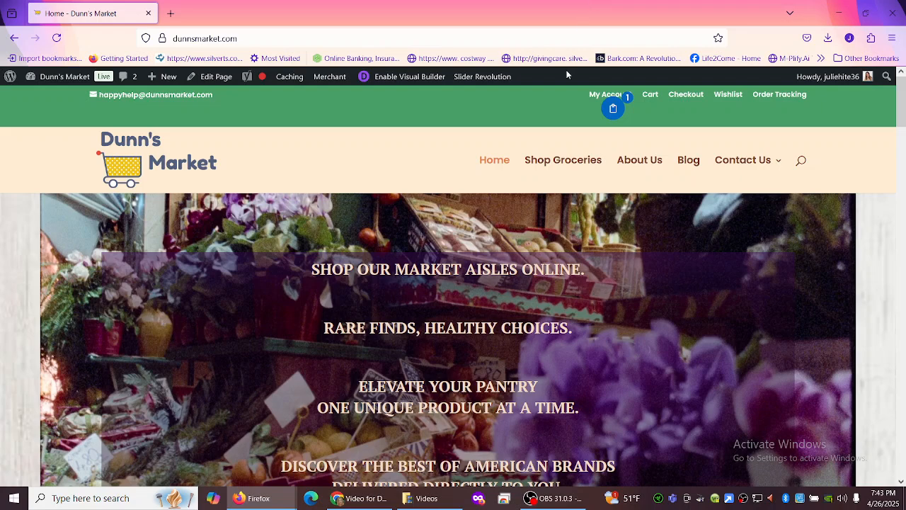
{"action": "left_click", "coordinate": [571, 162]}
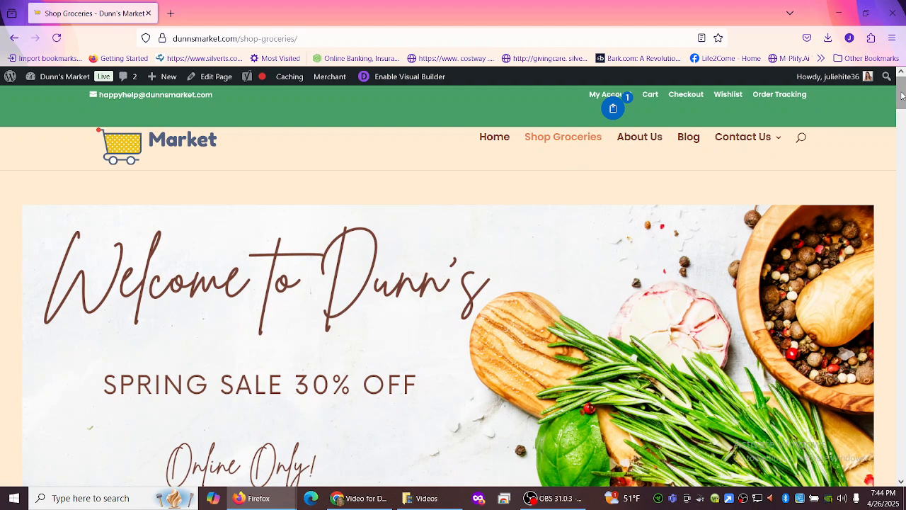
{"action": "left_click_drag", "start_coordinate": [902, 95], "coordinate": [901, 140]}
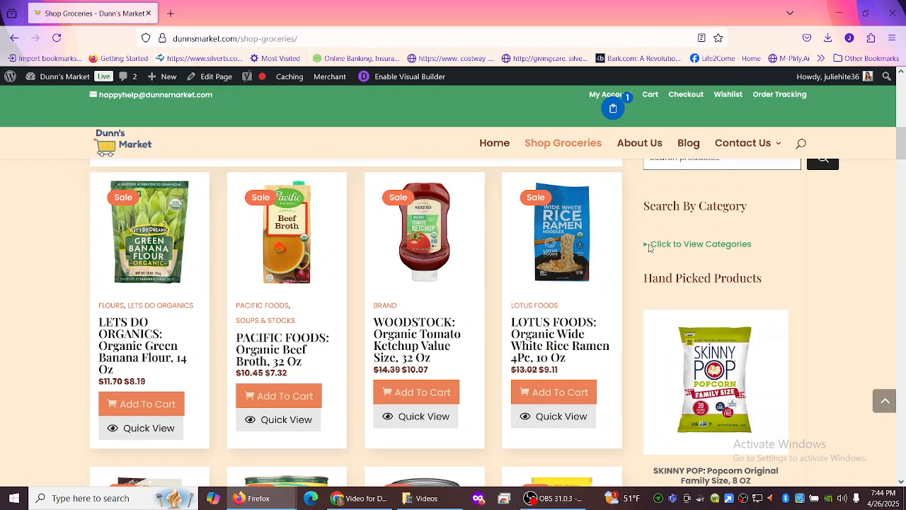
{"action": "left_click", "coordinate": [648, 247]}
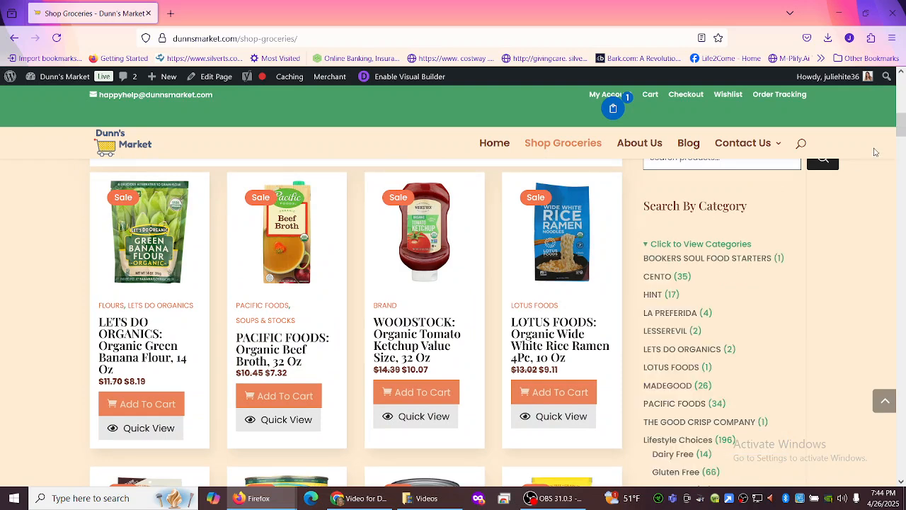
Examine the whole category list on the shop page, from the stand-alone brand names through the Brand and Grocery subcategories
{"action": "left_click_drag", "start_coordinate": [896, 128], "coordinate": [904, 139]}
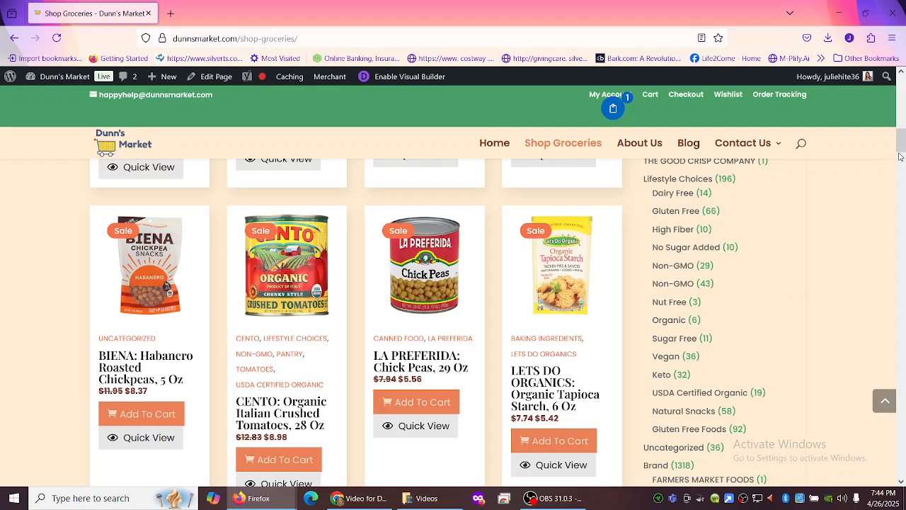
{"action": "left_click_drag", "start_coordinate": [902, 142], "coordinate": [902, 154]}
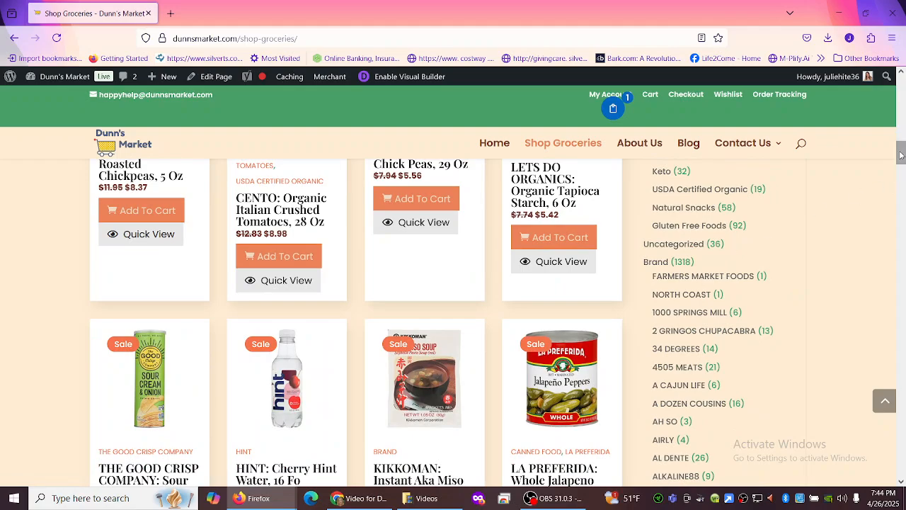
{"action": "left_click_drag", "start_coordinate": [902, 156], "coordinate": [902, 228]}
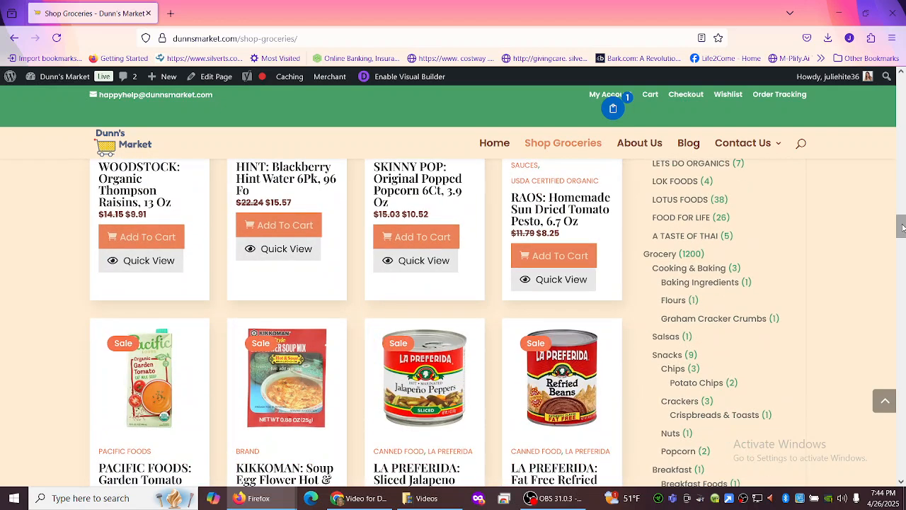
{"action": "scroll", "coordinate": [902, 227], "scroll_direction": "down", "scroll_amount": 2}
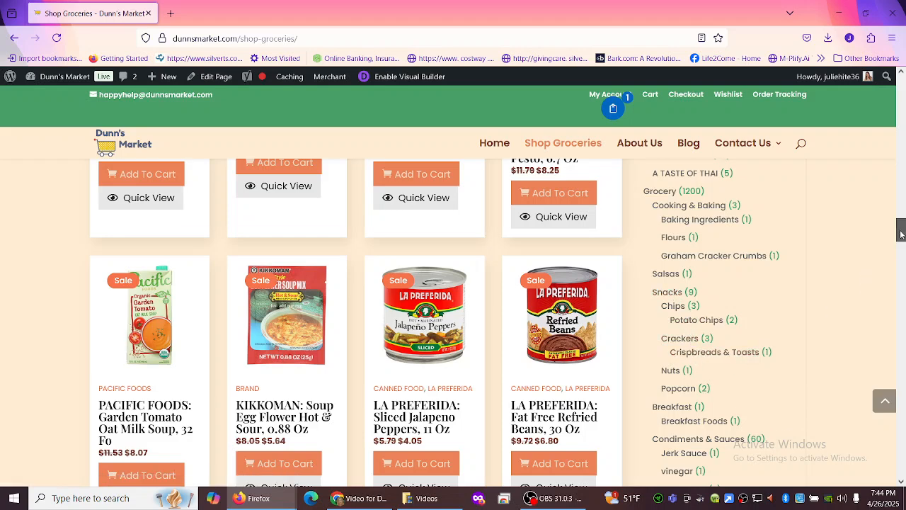
{"action": "left_click_drag", "start_coordinate": [901, 234], "coordinate": [902, 247]}
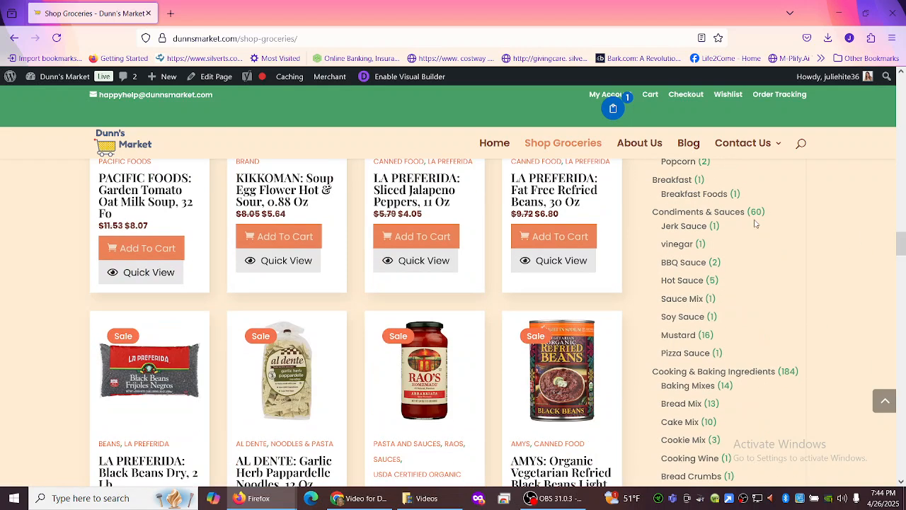
{"action": "left_click_drag", "start_coordinate": [903, 244], "coordinate": [903, 289]}
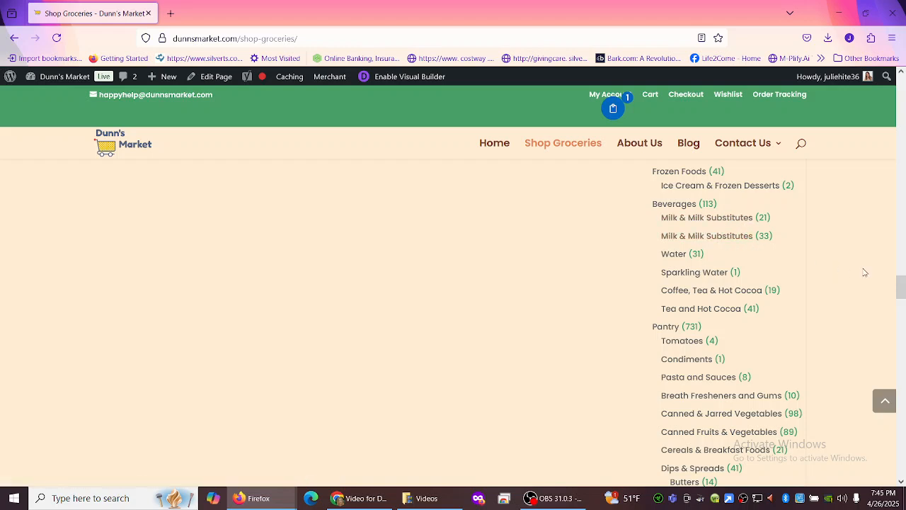
{"action": "left_click_drag", "start_coordinate": [899, 288], "coordinate": [901, 128]}
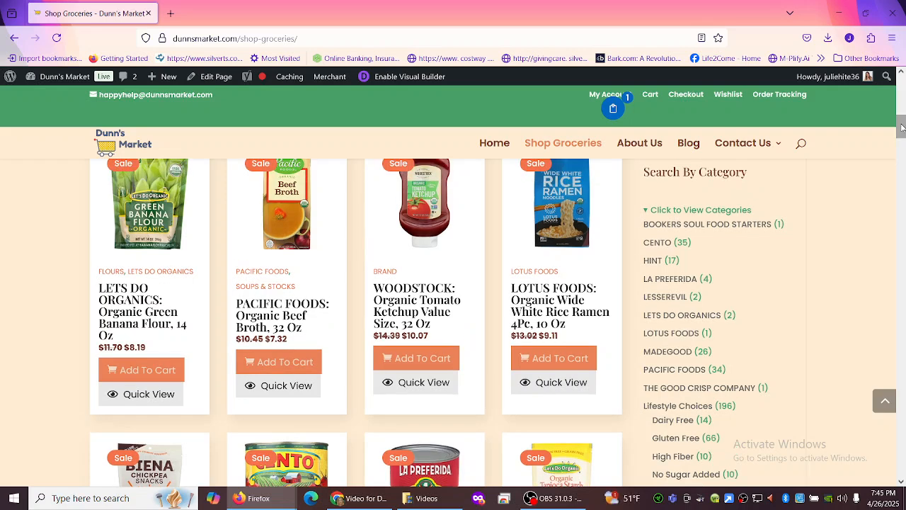
Compare the top-level BOOKERS SOUL FOOD STARTERS category with the entry of the same name under Brand
{"action": "left_click_drag", "start_coordinate": [901, 124], "coordinate": [901, 125]}
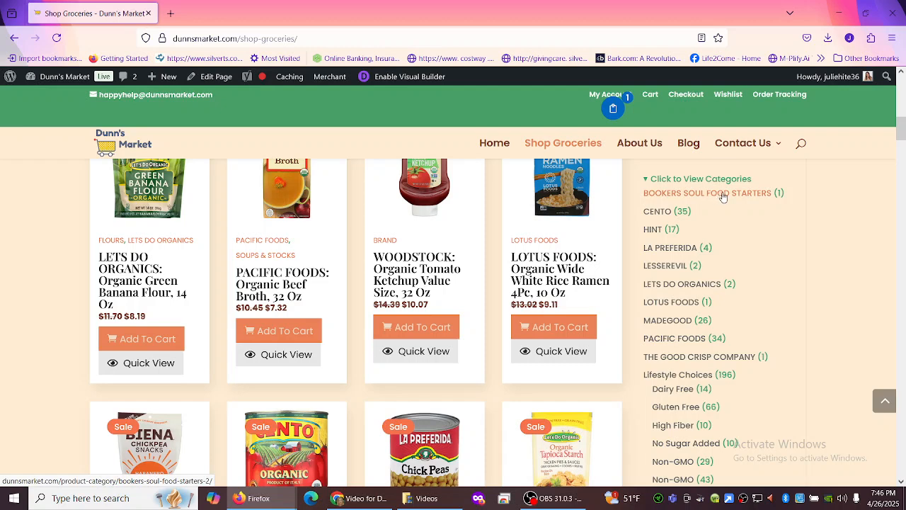
{"action": "left_click_drag", "start_coordinate": [902, 128], "coordinate": [902, 151]}
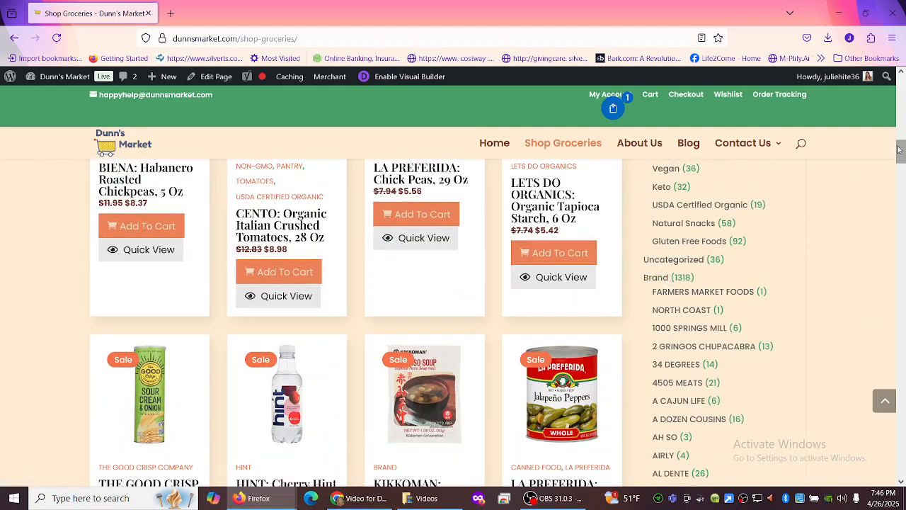
{"action": "left_click_drag", "start_coordinate": [901, 151], "coordinate": [904, 170]}
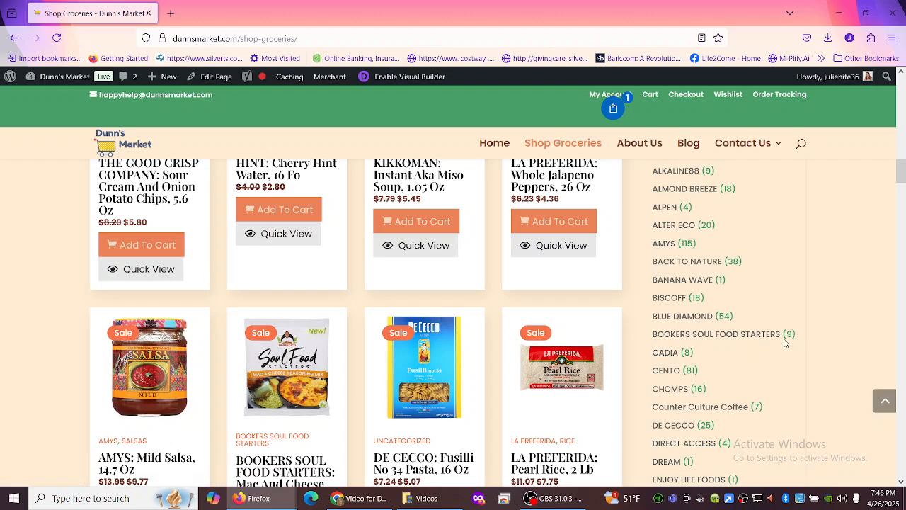
{"action": "left_click_drag", "start_coordinate": [901, 178], "coordinate": [901, 137]}
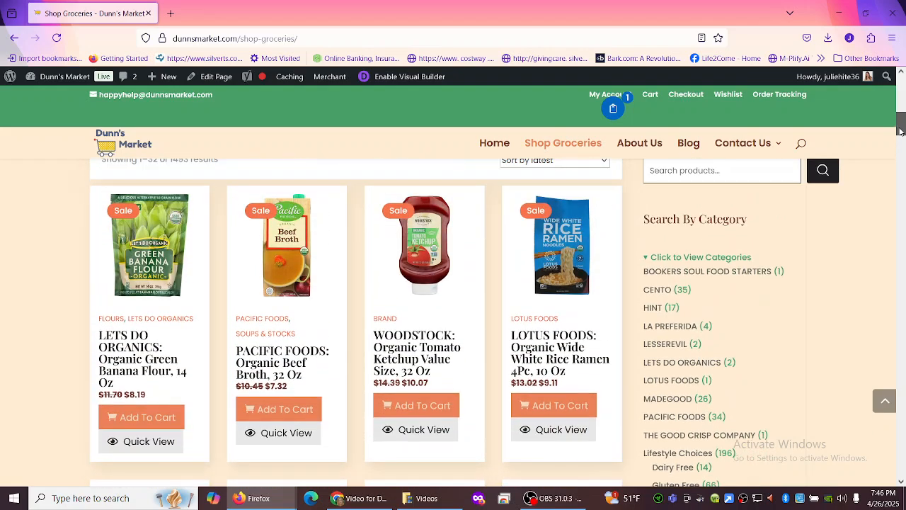
{"action": "scroll", "coordinate": [900, 132], "scroll_direction": "down", "scroll_amount": 2}
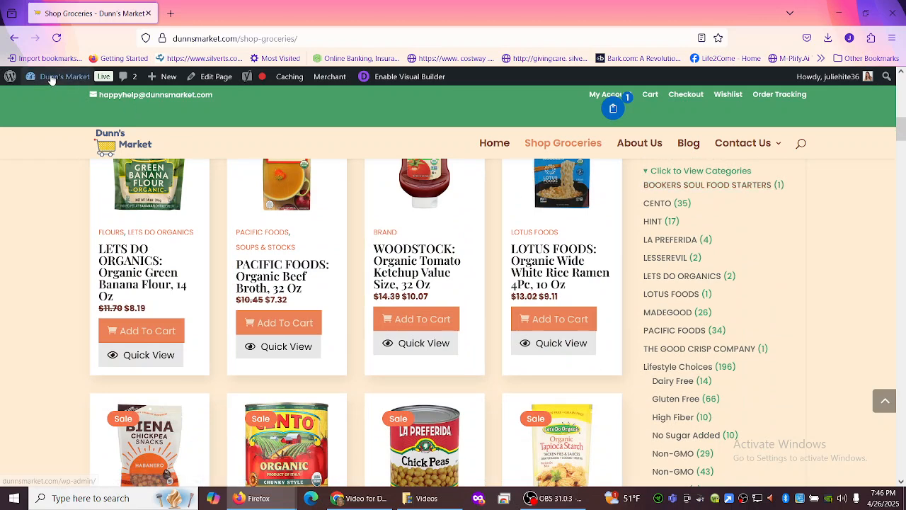
Open the product categories in the site admin and list the products in the top-level BOOKERS SOUL FOOD STARTERS category
{"action": "mouse_move", "coordinate": [51, 79]}
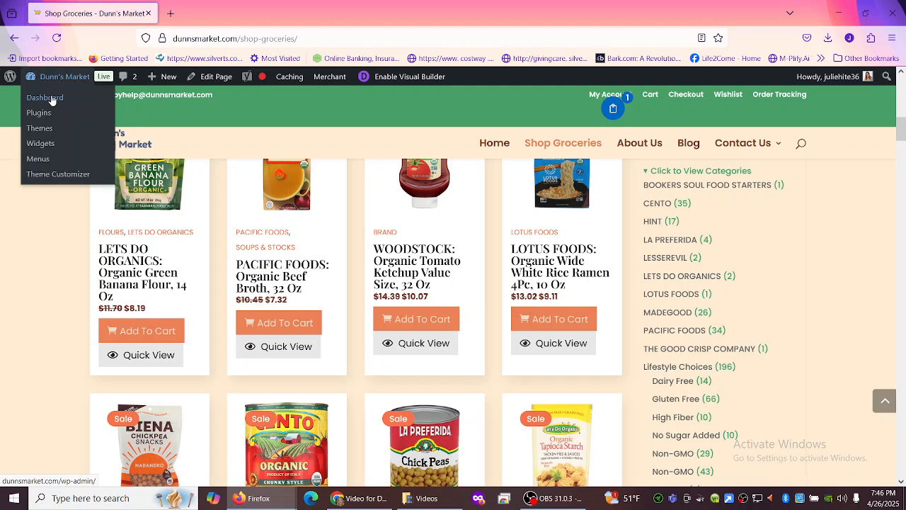
{"action": "left_click", "coordinate": [52, 101]}
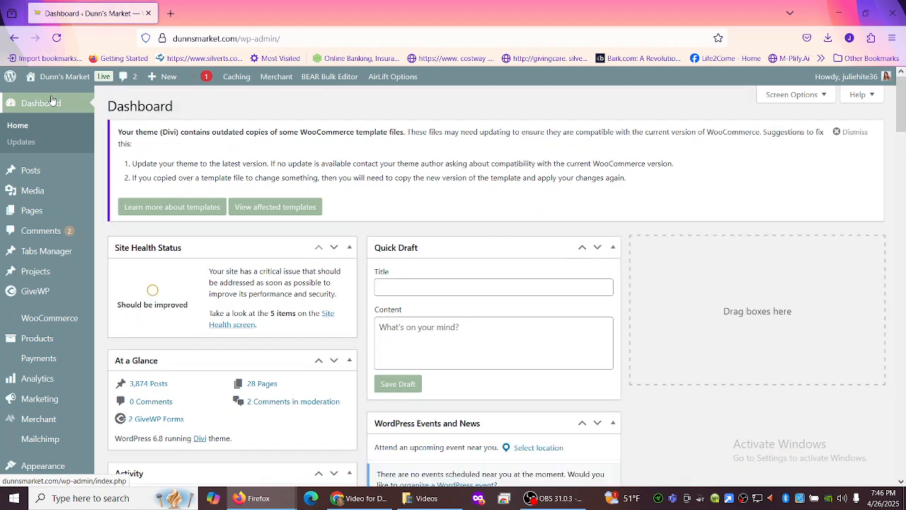
{"action": "mouse_move", "coordinate": [37, 345]}
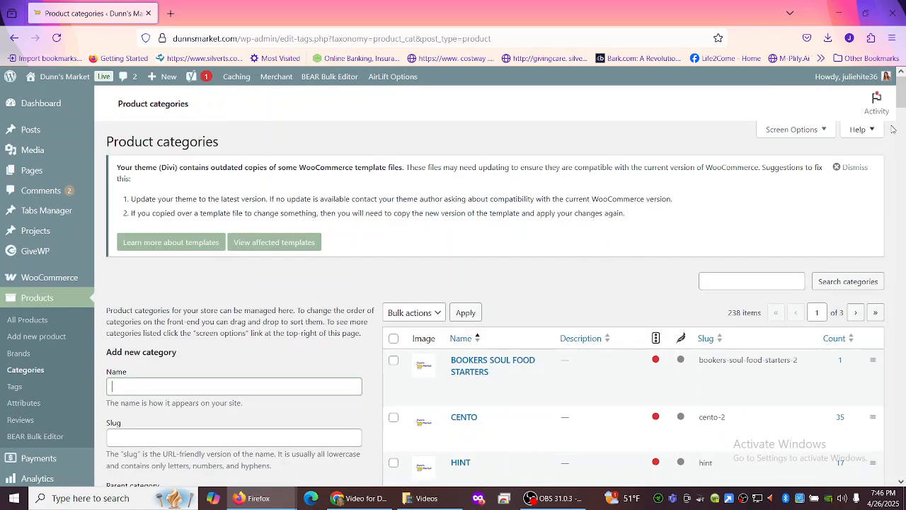
{"action": "scroll", "coordinate": [903, 97], "scroll_direction": "down", "scroll_amount": 3}
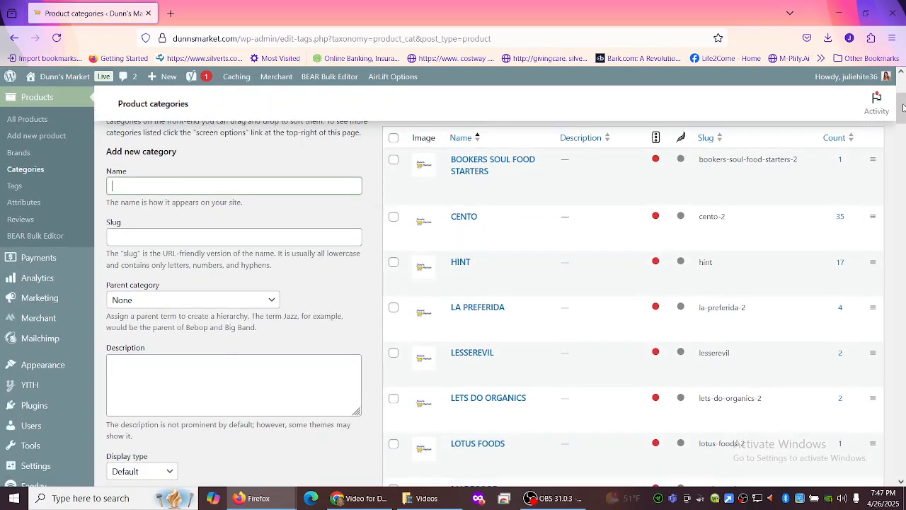
{"action": "left_click", "coordinate": [842, 161]}
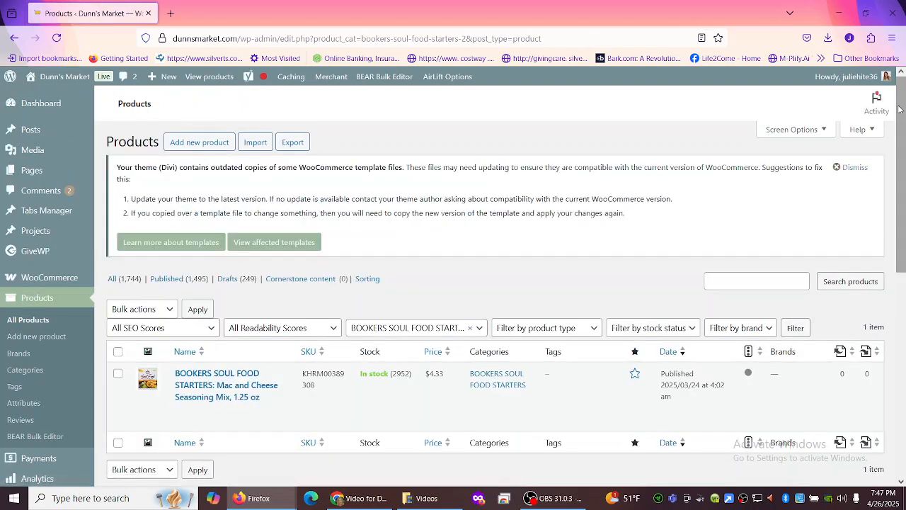
Quick-edit the Mac and Cheese Seasoning Mix product and remove it from the top-level BOOKERS SOUL FOOD STARTERS category
{"action": "left_click_drag", "start_coordinate": [900, 111], "coordinate": [900, 180]}
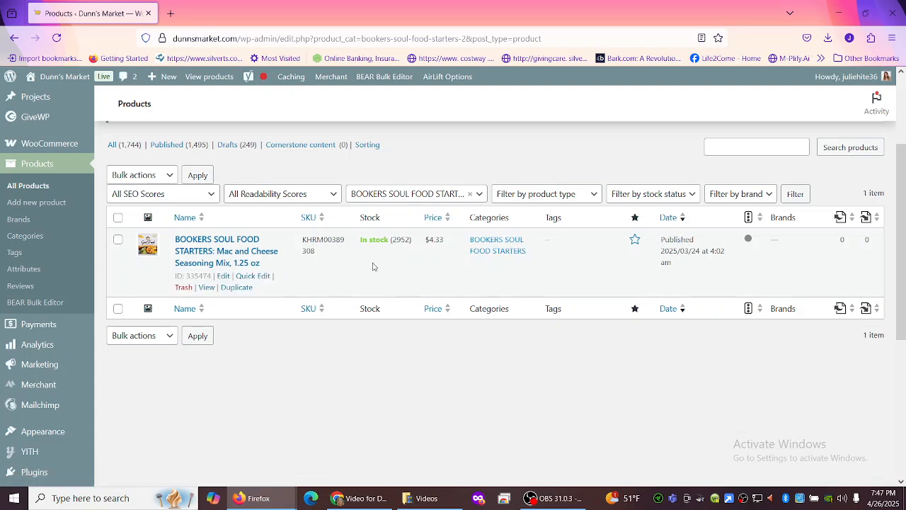
{"action": "left_click", "coordinate": [253, 276]}
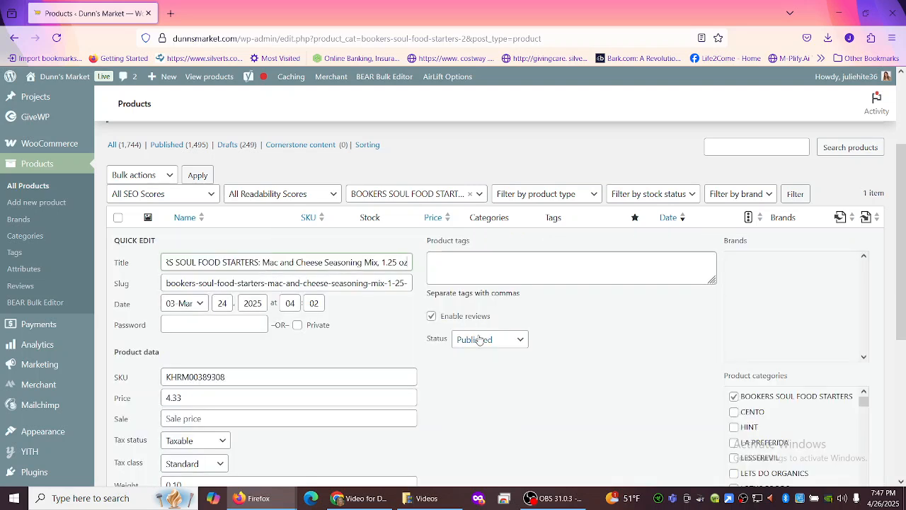
{"action": "left_click_drag", "start_coordinate": [903, 185], "coordinate": [888, 274]}
{"action": "left_click", "coordinate": [733, 231]}
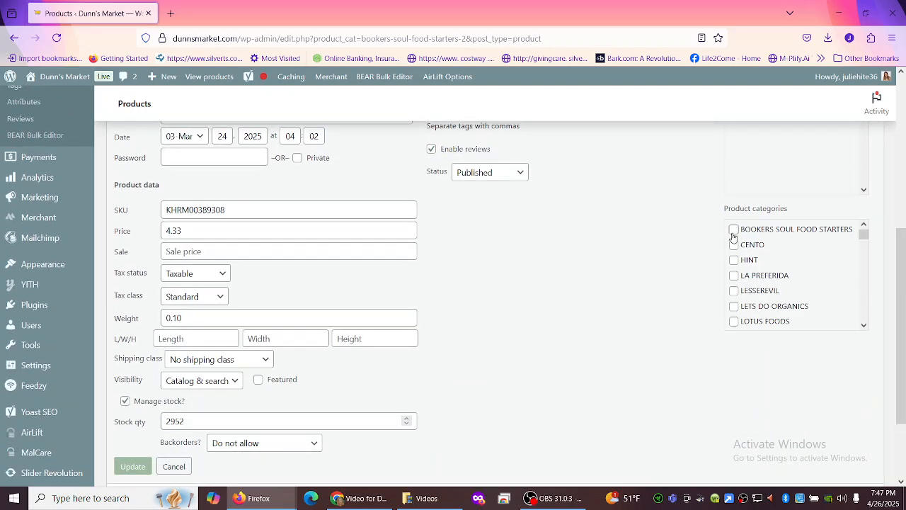
Assign the seasoning mix to the BOOKERS SOUL FOOD STARTERS subcategory under Brand
{"action": "left_click", "coordinate": [864, 326]}
{"action": "left_click", "coordinate": [865, 326]}
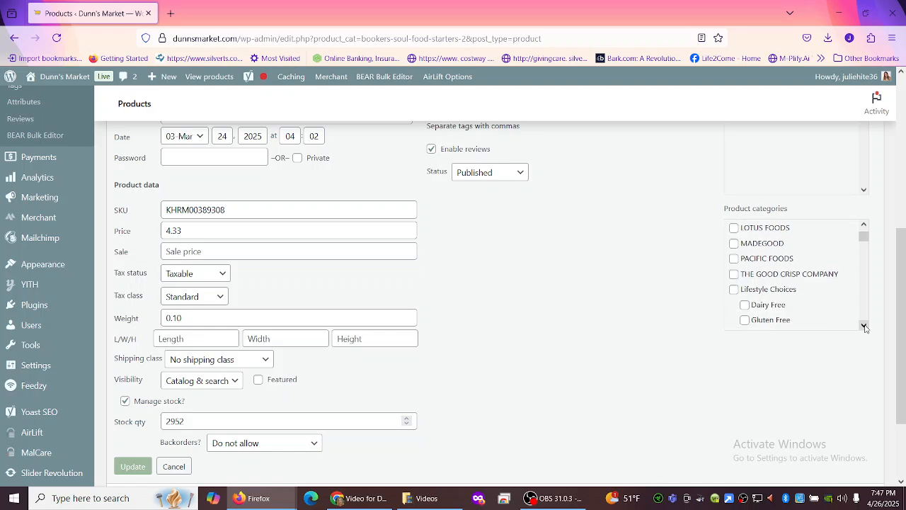
{"action": "left_click", "coordinate": [864, 325]}
{"action": "left_click", "coordinate": [864, 325]}
{"action": "left_click", "coordinate": [865, 326]}
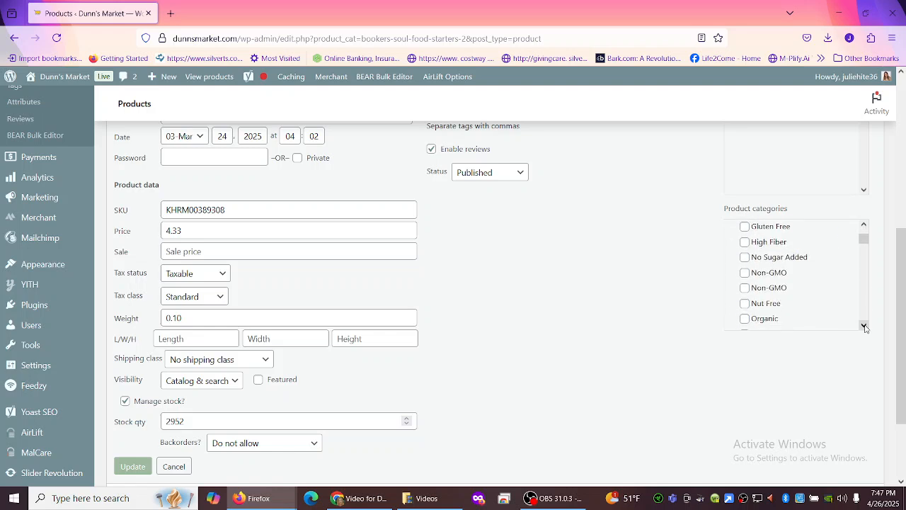
{"action": "left_click_drag", "start_coordinate": [902, 315], "coordinate": [900, 255]}
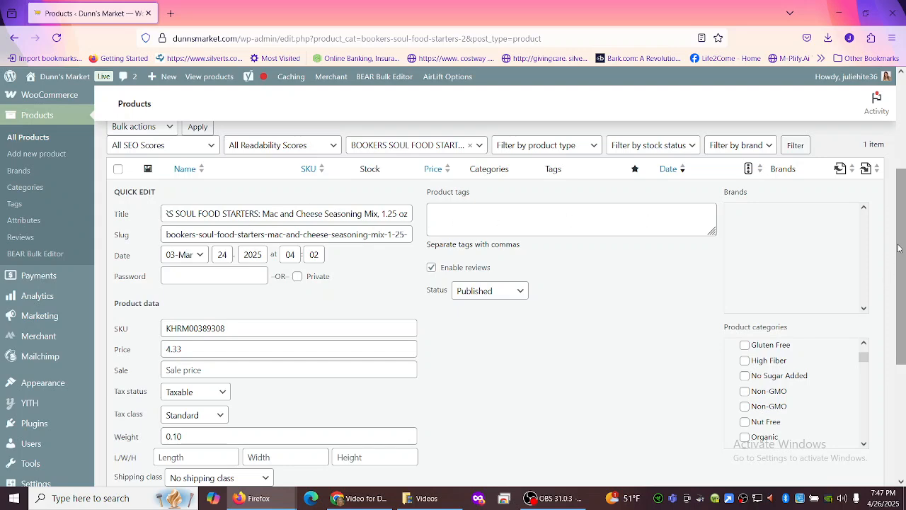
{"action": "scroll", "coordinate": [898, 248], "scroll_direction": "down", "scroll_amount": 1}
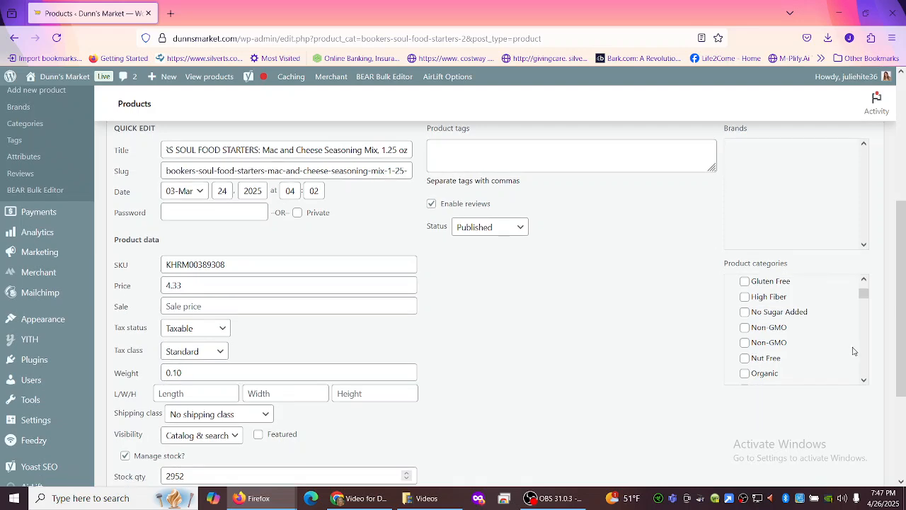
{"action": "left_click_drag", "start_coordinate": [864, 380], "coordinate": [863, 380]}
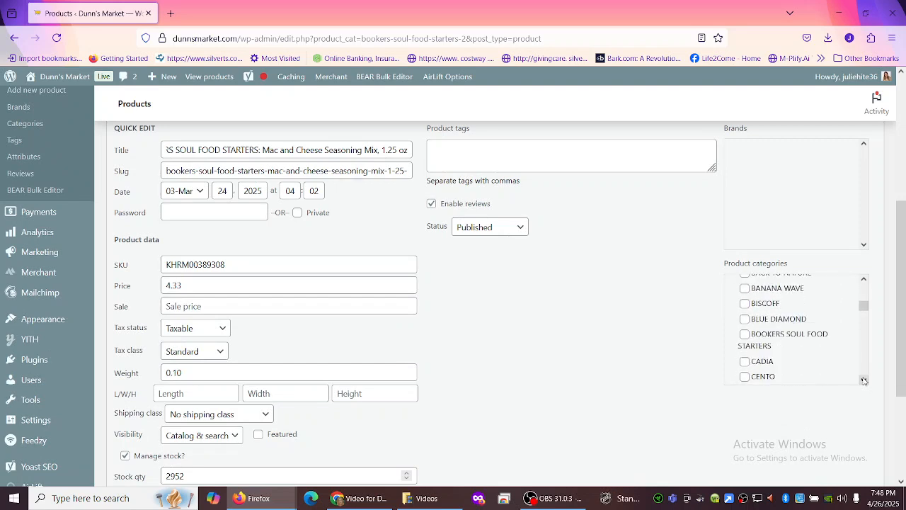
{"action": "left_click", "coordinate": [745, 335]}
Assign the seasoning mix to the Baking Ingredients and Seasonings subcategories under Grocery's Cooking & Baking category
{"action": "left_click_drag", "start_coordinate": [864, 381], "coordinate": [864, 380]}
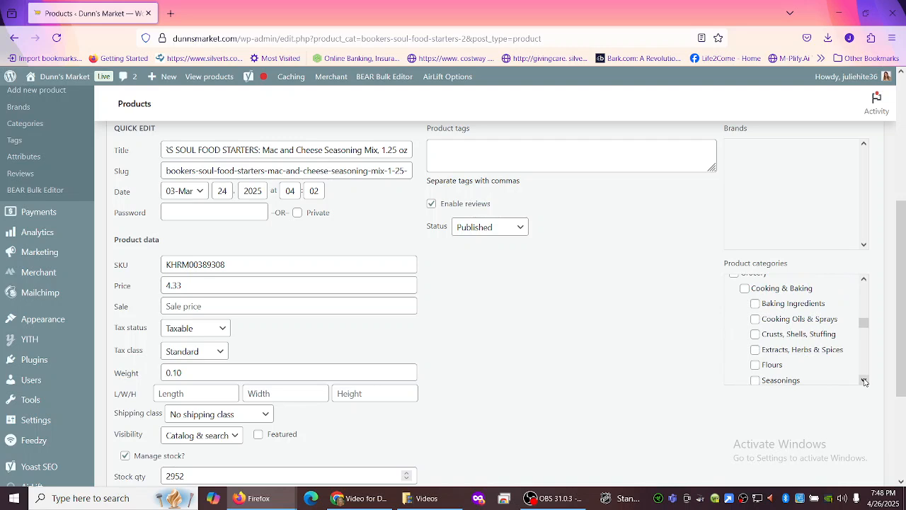
{"action": "left_click_drag", "start_coordinate": [863, 381], "coordinate": [864, 381]}
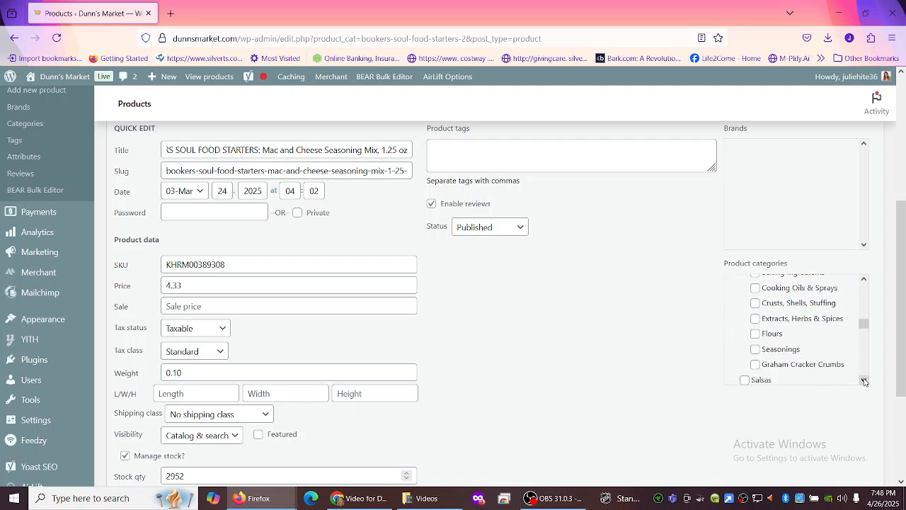
{"action": "left_click", "coordinate": [864, 282]}
{"action": "left_click", "coordinate": [755, 303]}
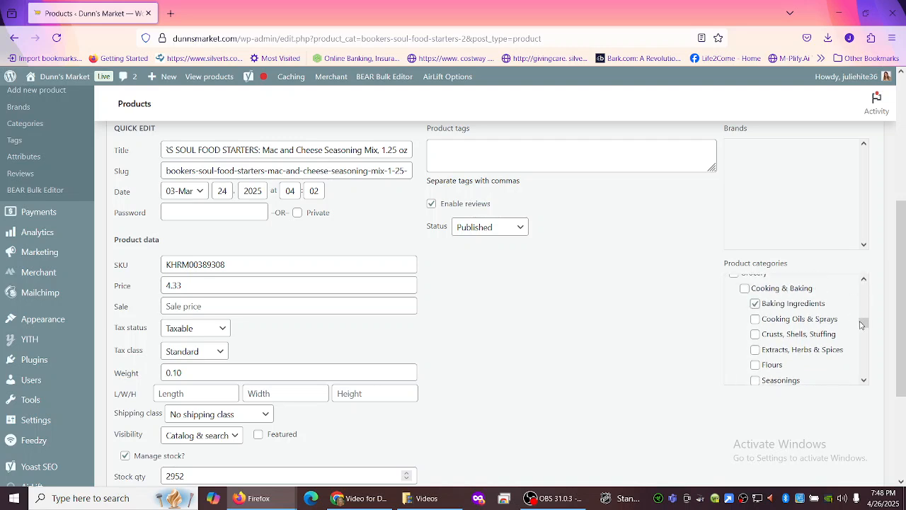
{"action": "left_click", "coordinate": [864, 381]}
{"action": "left_click", "coordinate": [864, 381]}
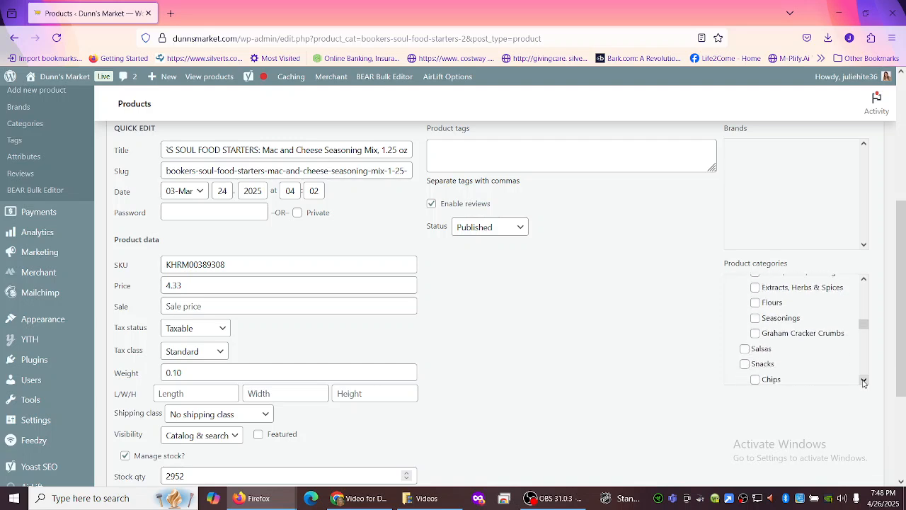
{"action": "left_click", "coordinate": [755, 317]}
Assign the seasoning mix to the Seasonings subcategory directly under Grocery as well
{"action": "left_click", "coordinate": [864, 381]}
{"action": "left_click", "coordinate": [864, 381]}
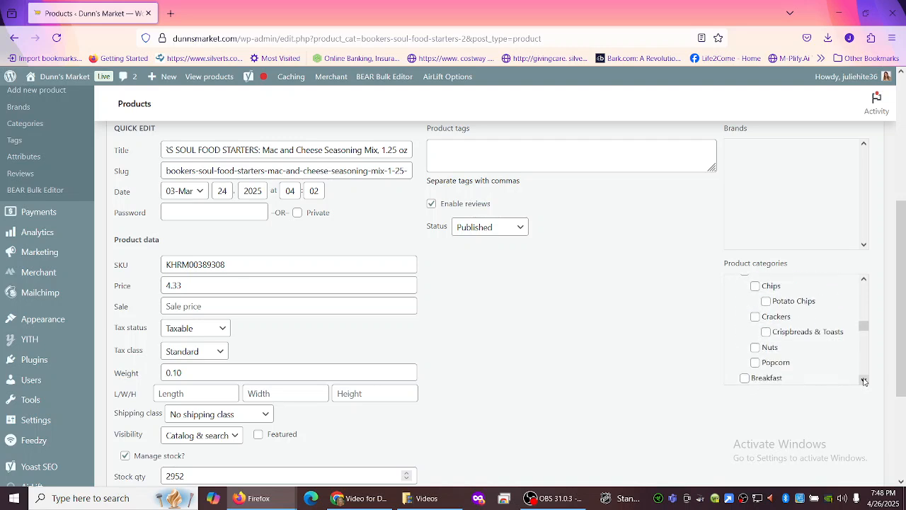
{"action": "left_click", "coordinate": [863, 381]}
{"action": "left_click", "coordinate": [864, 381]}
{"action": "left_click", "coordinate": [864, 381]}
{"action": "left_click", "coordinate": [863, 381]}
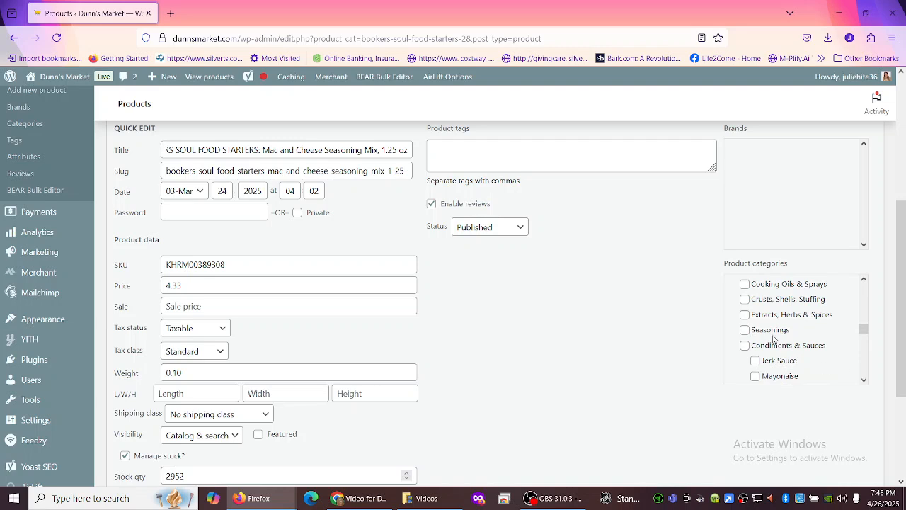
{"action": "left_click", "coordinate": [745, 330]}
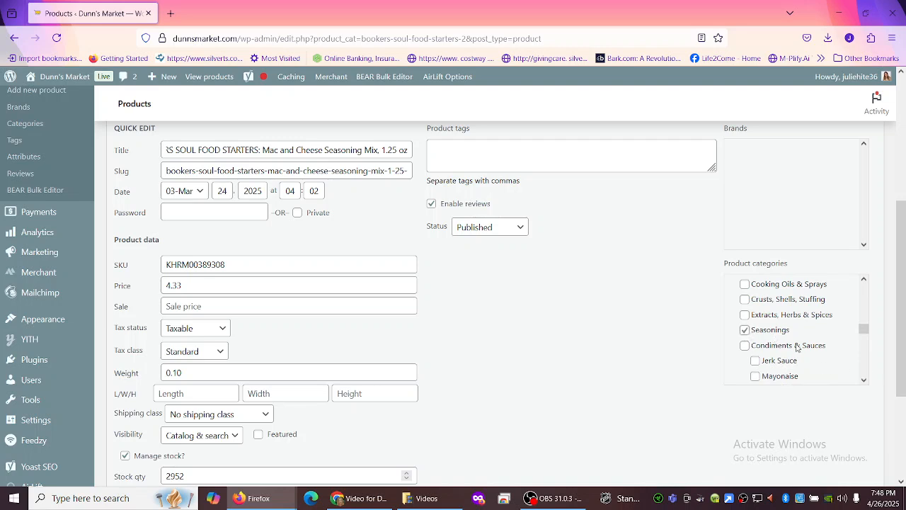
Assign the seasoning mix to the Baking Mixes subcategory under Cooking & Baking Ingredients
{"action": "left_click", "coordinate": [864, 381]}
{"action": "left_click", "coordinate": [864, 380]}
{"action": "left_click", "coordinate": [864, 380]}
{"action": "left_click", "coordinate": [864, 380]}
{"action": "left_click", "coordinate": [863, 381]}
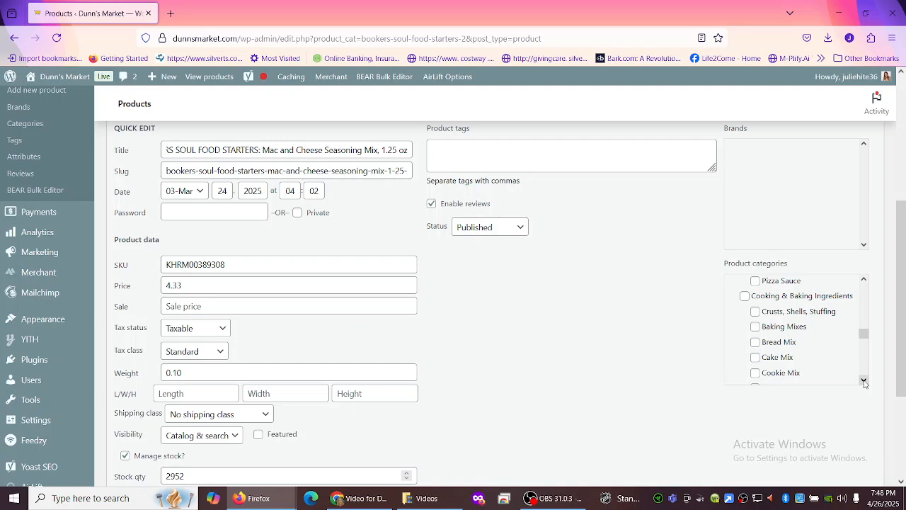
{"action": "left_click", "coordinate": [864, 381]}
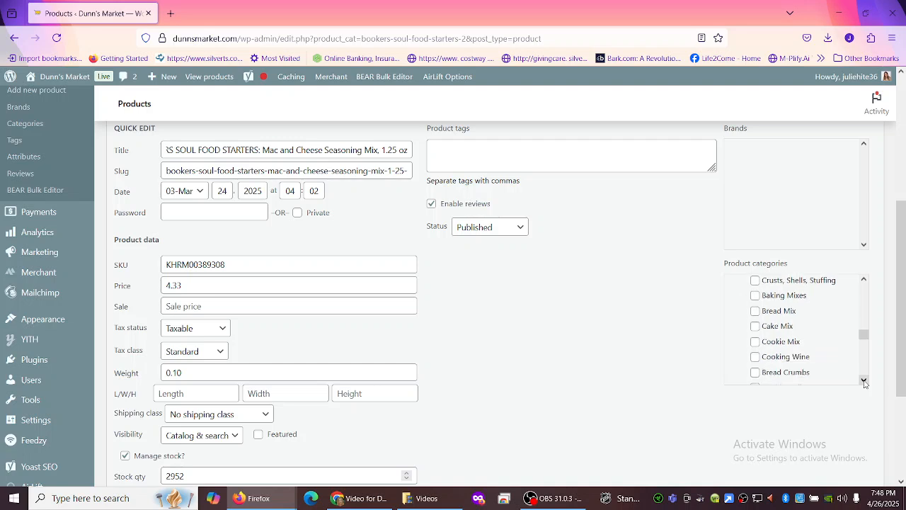
{"action": "left_click", "coordinate": [864, 381]}
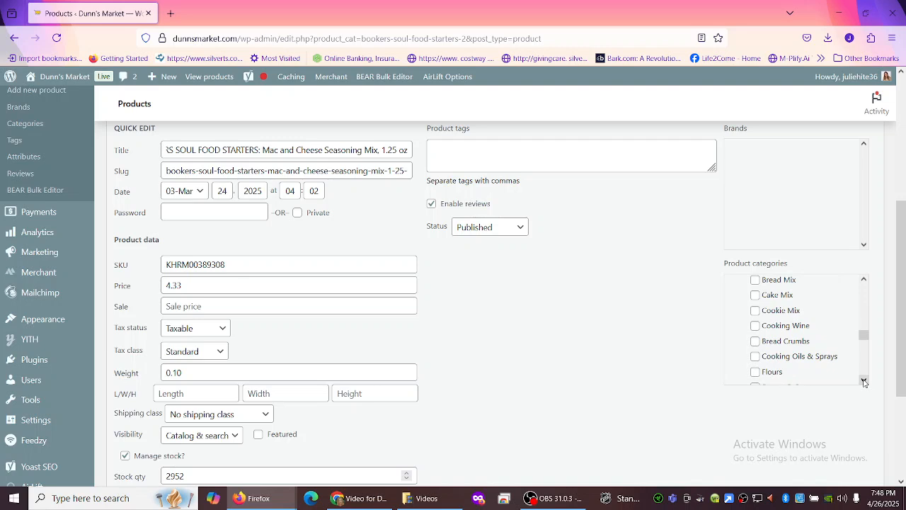
{"action": "left_click", "coordinate": [864, 280]}
{"action": "left_click", "coordinate": [864, 280]}
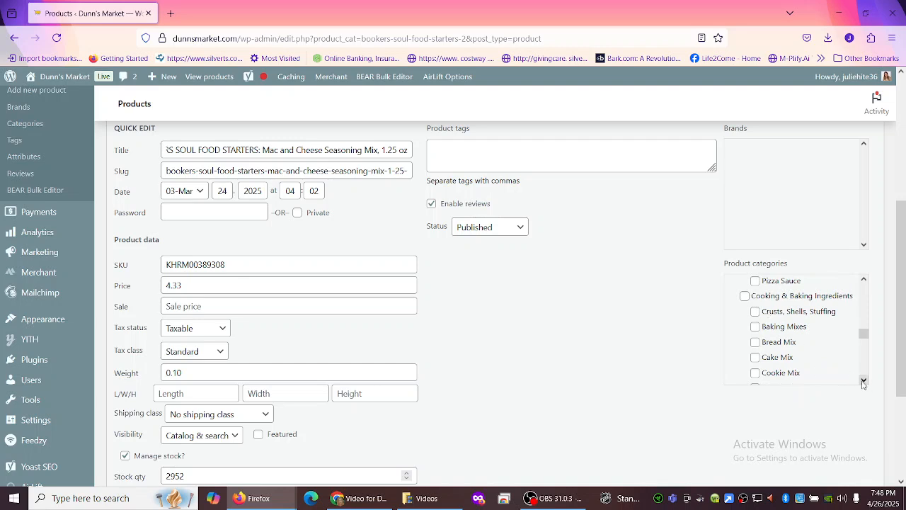
{"action": "left_click", "coordinate": [755, 328]}
Assign the seasoning mix to the Seasonings & Spices category within Grocery
{"action": "left_click", "coordinate": [863, 381]}
{"action": "scroll", "coordinate": [864, 381], "scroll_direction": "down", "scroll_amount": 5}
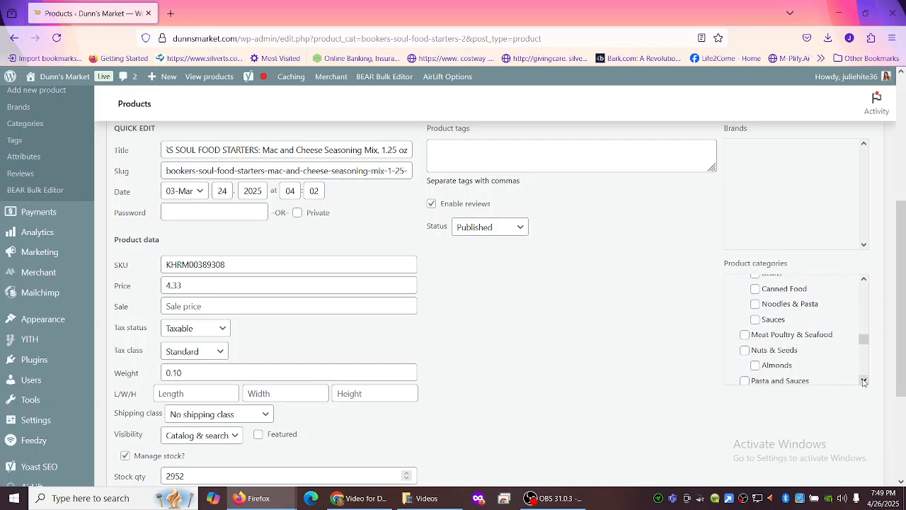
{"action": "scroll", "coordinate": [863, 380], "scroll_direction": "down", "scroll_amount": 4}
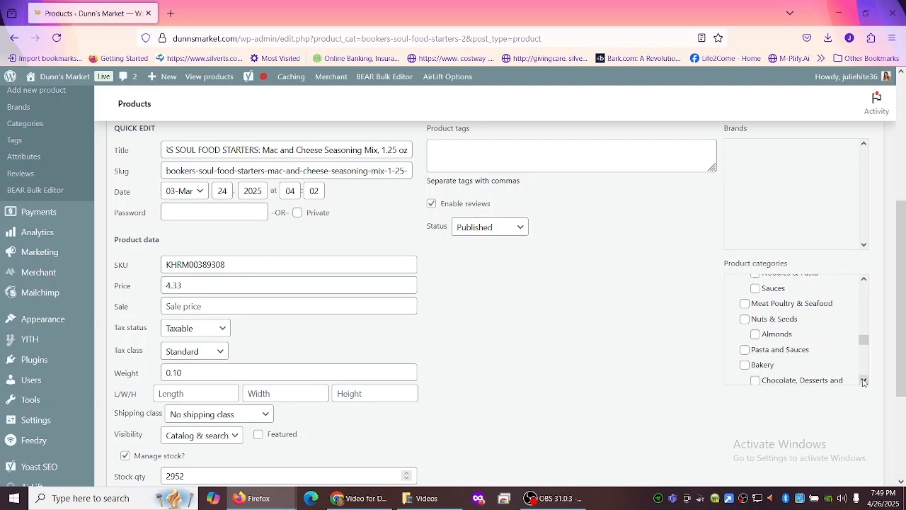
{"action": "scroll", "coordinate": [864, 381], "scroll_direction": "down", "scroll_amount": 1}
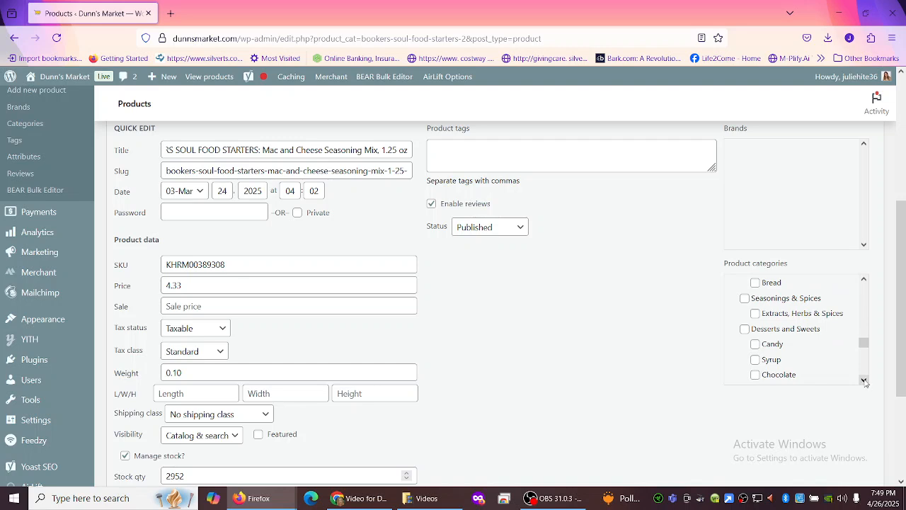
{"action": "left_click", "coordinate": [746, 299]}
{"action": "scroll", "coordinate": [864, 381], "scroll_direction": "down", "scroll_amount": 5}
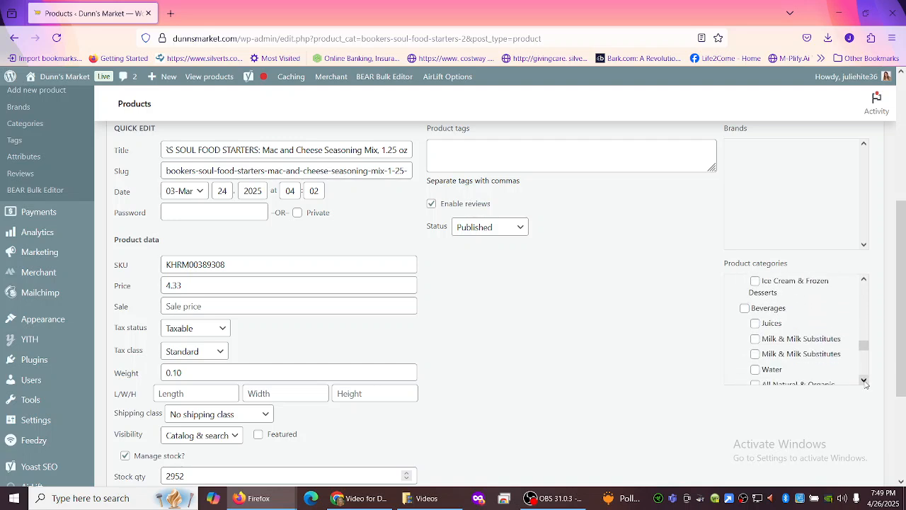
{"action": "scroll", "coordinate": [865, 383], "scroll_direction": "down", "scroll_amount": 5}
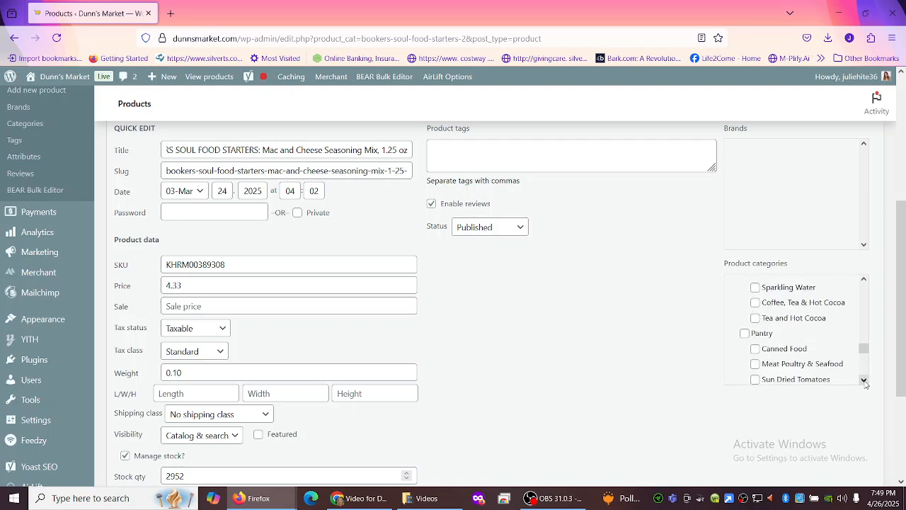
{"action": "scroll", "coordinate": [865, 383], "scroll_direction": "down", "scroll_amount": 1}
{"action": "scroll", "coordinate": [866, 383], "scroll_direction": "down", "scroll_amount": 1}
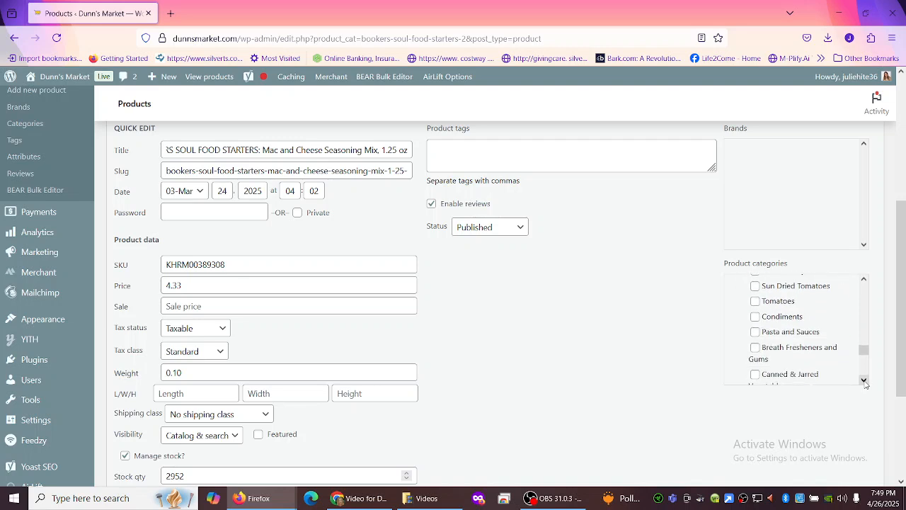
{"action": "scroll", "coordinate": [865, 383], "scroll_direction": "down", "scroll_amount": 1}
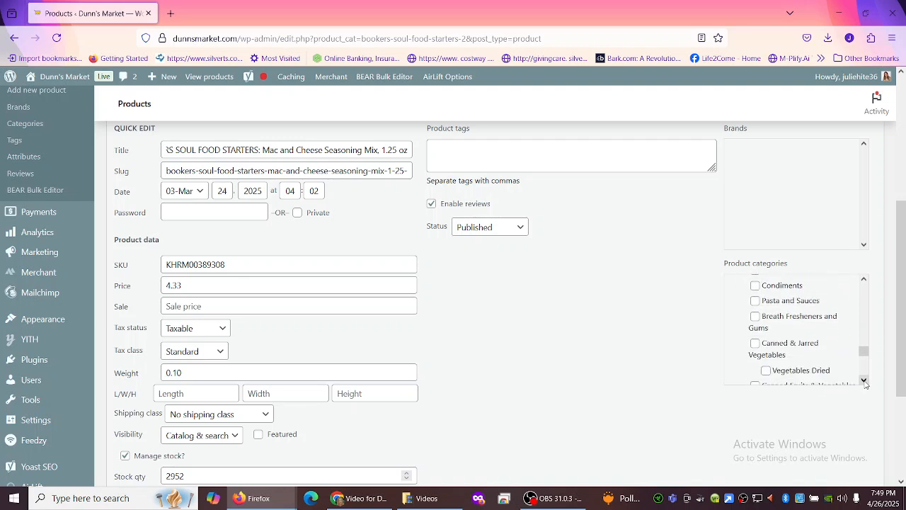
{"action": "left_click", "coordinate": [755, 301]}
{"action": "left_click", "coordinate": [864, 381]}
{"action": "left_click", "coordinate": [864, 381]}
{"action": "left_click", "coordinate": [865, 381]}
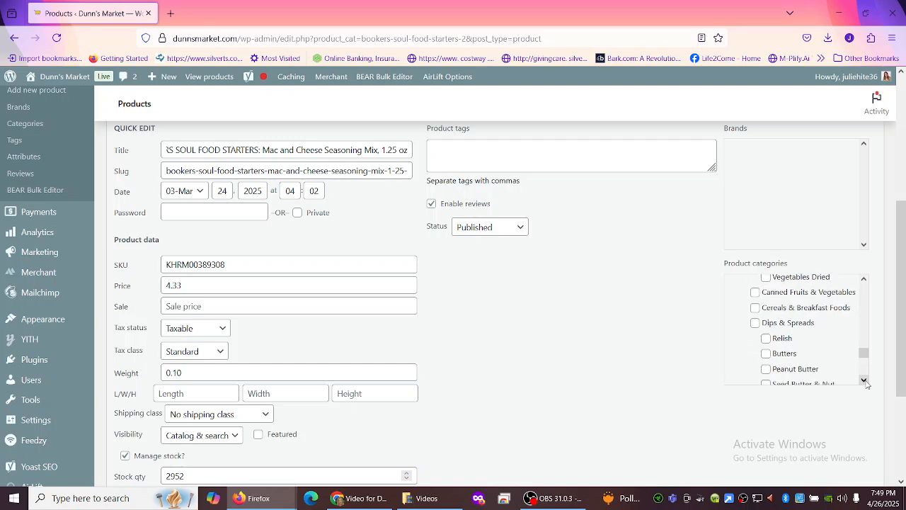
{"action": "left_click", "coordinate": [864, 281]}
{"action": "left_click", "coordinate": [863, 281]}
{"action": "left_click", "coordinate": [864, 281]}
{"action": "left_click", "coordinate": [863, 281]}
{"action": "left_click", "coordinate": [756, 332]}
{"action": "left_click", "coordinate": [755, 332]}
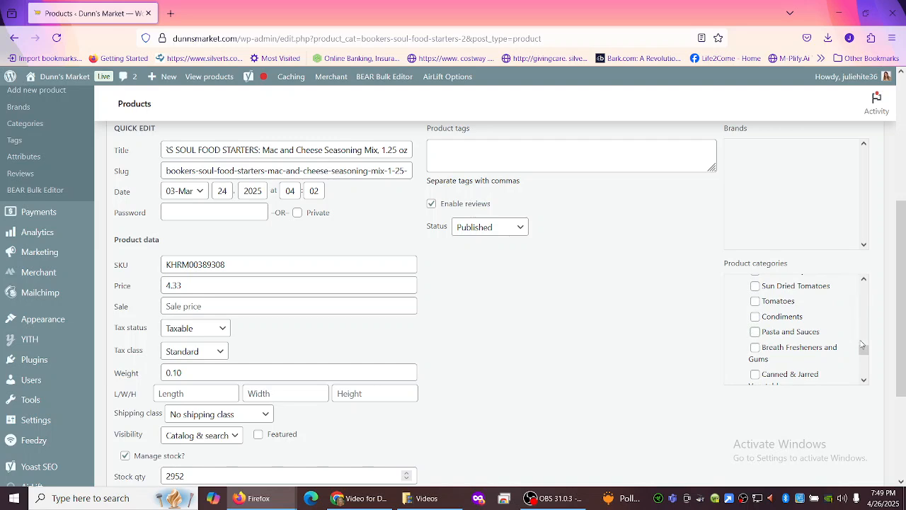
Check the remaining Grocery subcategories for further matches and update the seasoning mix with its new categories
{"action": "left_click", "coordinate": [864, 382]}
{"action": "left_click", "coordinate": [864, 382]}
{"action": "left_click", "coordinate": [864, 382]}
{"action": "left_click", "coordinate": [864, 381]}
{"action": "left_click", "coordinate": [864, 381]}
{"action": "left_click", "coordinate": [864, 381]}
{"action": "left_click", "coordinate": [864, 381]}
{"action": "left_click", "coordinate": [864, 381]}
{"action": "left_click", "coordinate": [864, 380]}
{"action": "left_click", "coordinate": [864, 381]}
{"action": "left_click", "coordinate": [864, 381]}
{"action": "left_click", "coordinate": [863, 381]}
{"action": "left_click", "coordinate": [864, 380]}
{"action": "left_click", "coordinate": [863, 381]}
{"action": "left_click", "coordinate": [864, 381]}
{"action": "left_click", "coordinate": [864, 381]}
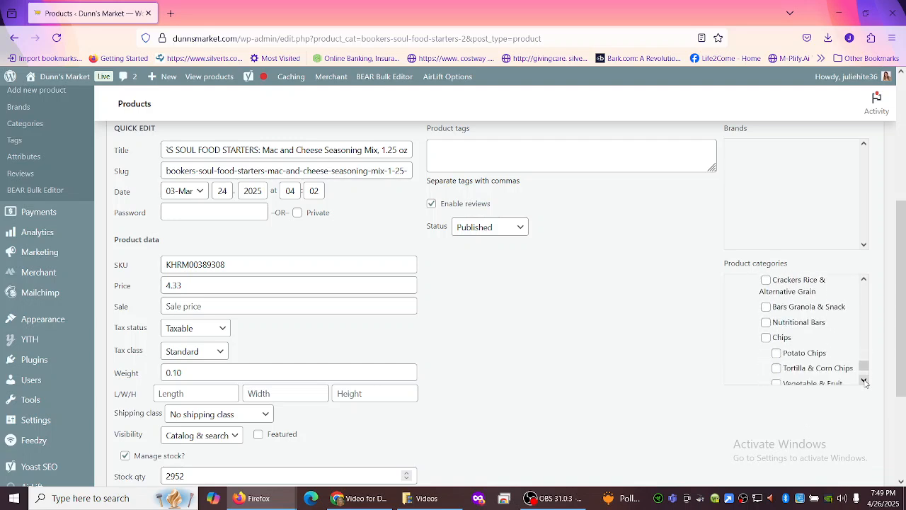
{"action": "left_click_drag", "start_coordinate": [900, 345], "coordinate": [899, 405]}
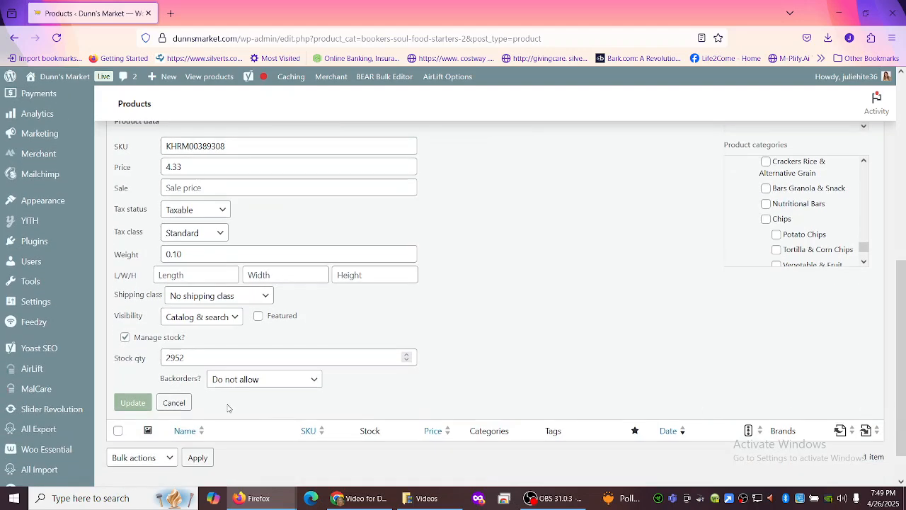
{"action": "left_click", "coordinate": [133, 403]}
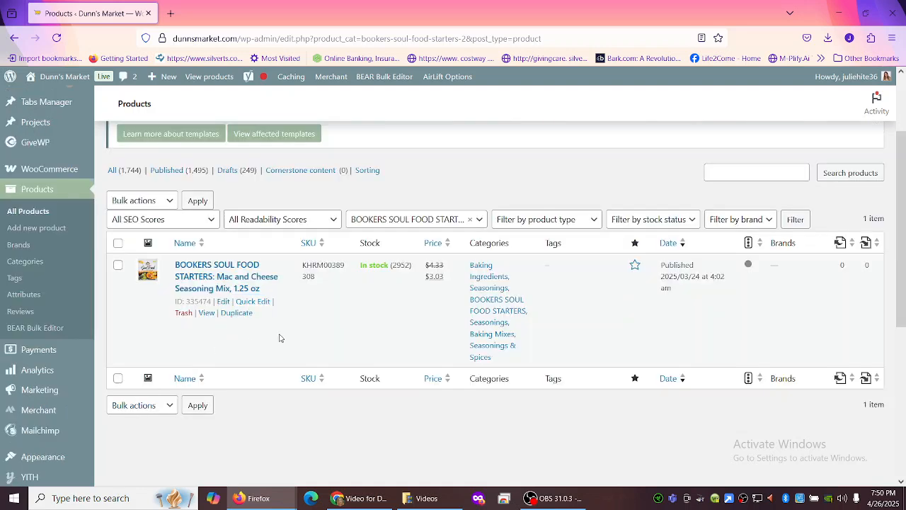
View the Mac and Cheese Seasoning Mix page in the store and check its listed categories
{"action": "left_click", "coordinate": [206, 313]}
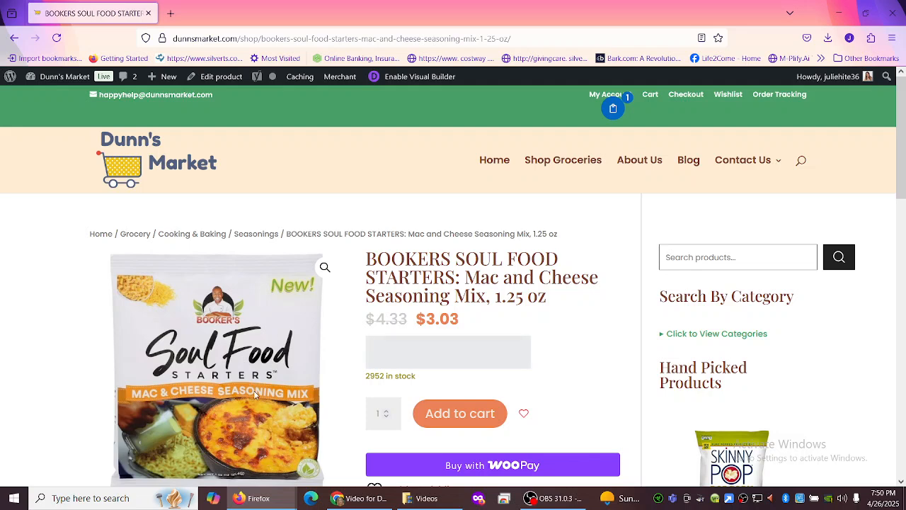
{"action": "scroll", "coordinate": [904, 183], "scroll_direction": "down", "scroll_amount": 3}
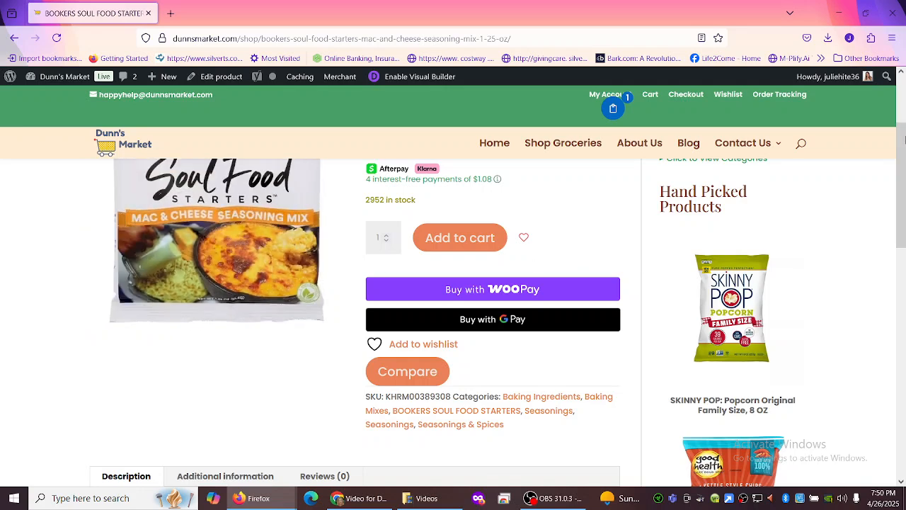
{"action": "scroll", "coordinate": [904, 167], "scroll_direction": "up", "scroll_amount": 2}
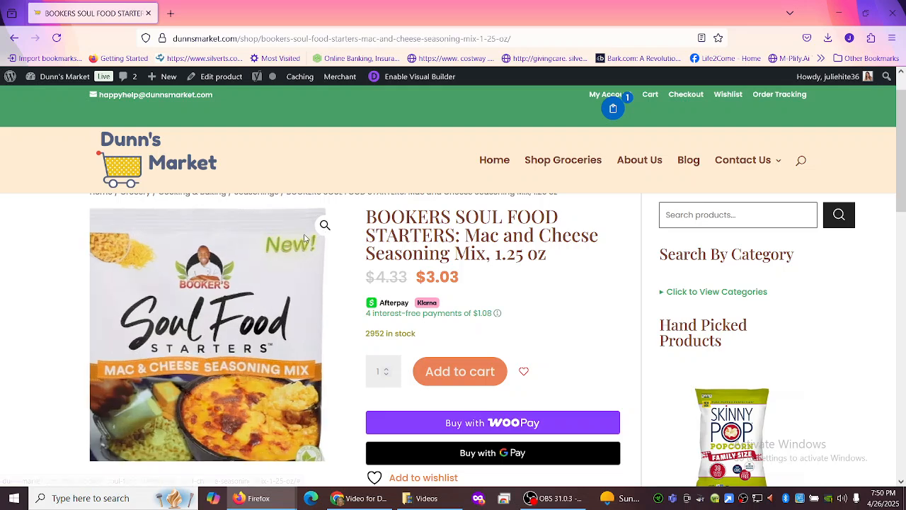
Enlarge the product photo and examine the seal printed on the seasoning mix's package
{"action": "left_click_drag", "start_coordinate": [324, 227], "coordinate": [298, 347]}
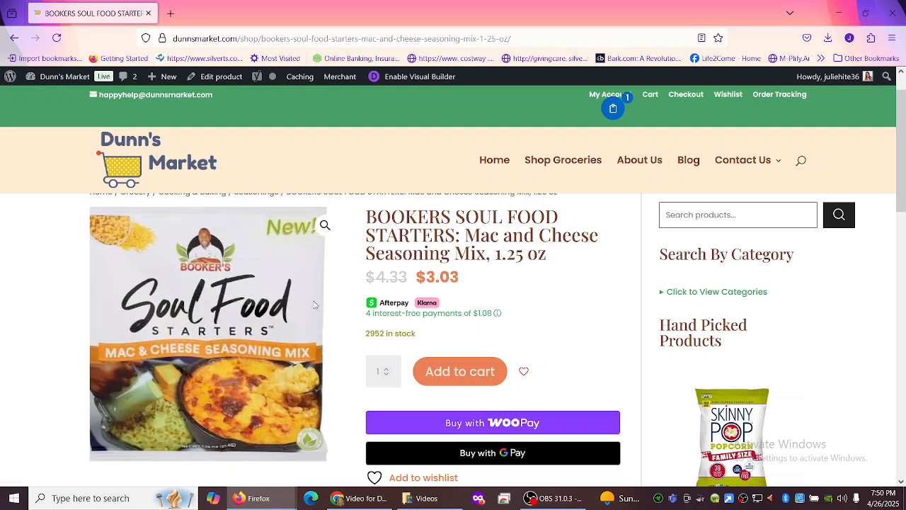
{"action": "left_click", "coordinate": [324, 227]}
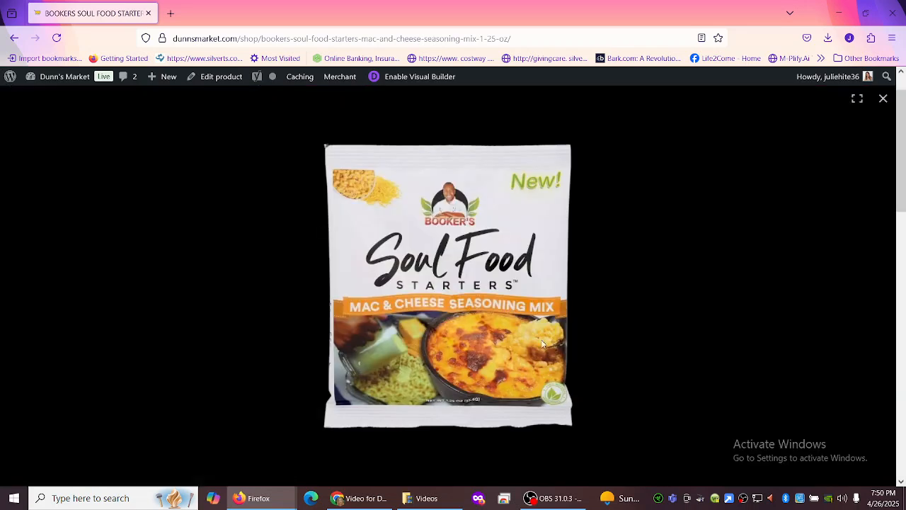
{"action": "left_click", "coordinate": [552, 417]}
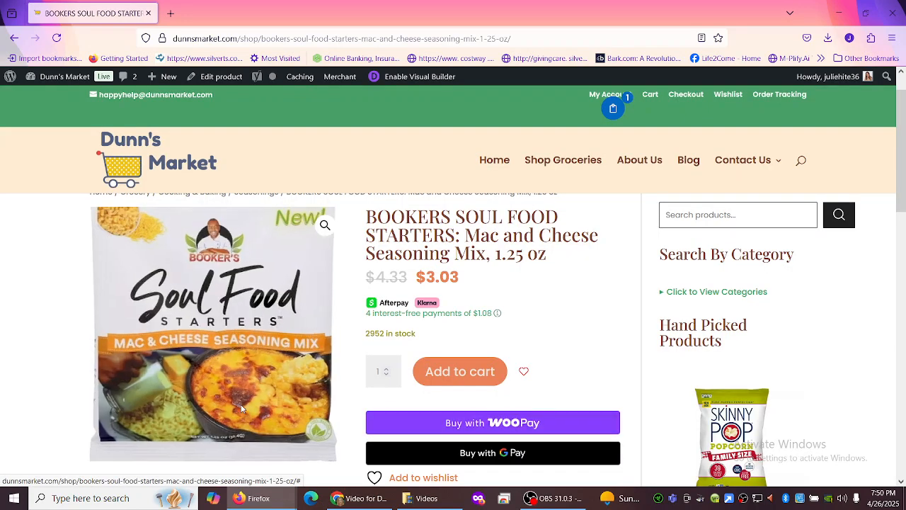
{"action": "left_click", "coordinate": [326, 224]}
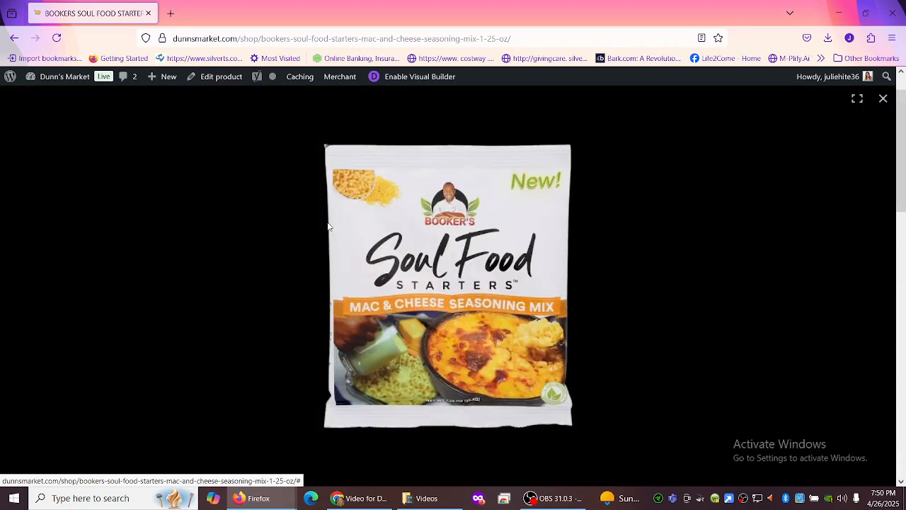
{"action": "left_click", "coordinate": [559, 401]}
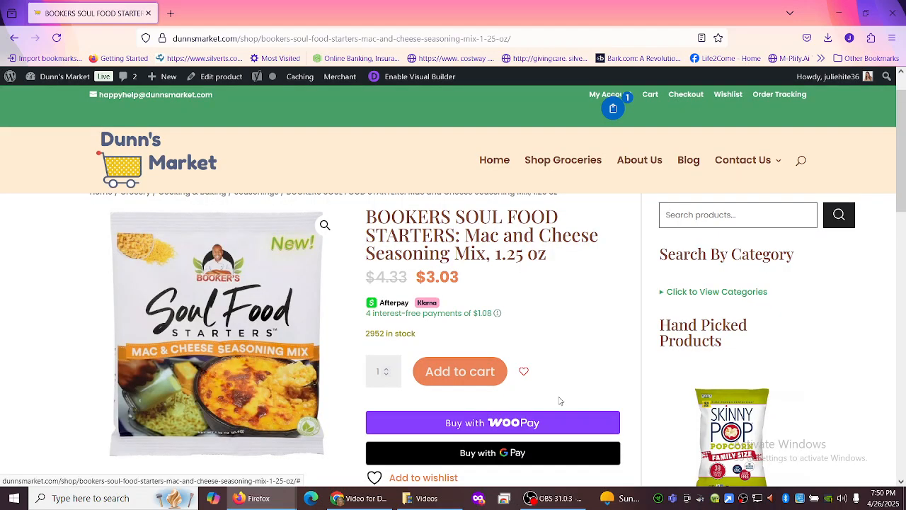
Open the seasoning mix in the full product editor and go to its product categories
{"action": "left_click", "coordinate": [218, 78]}
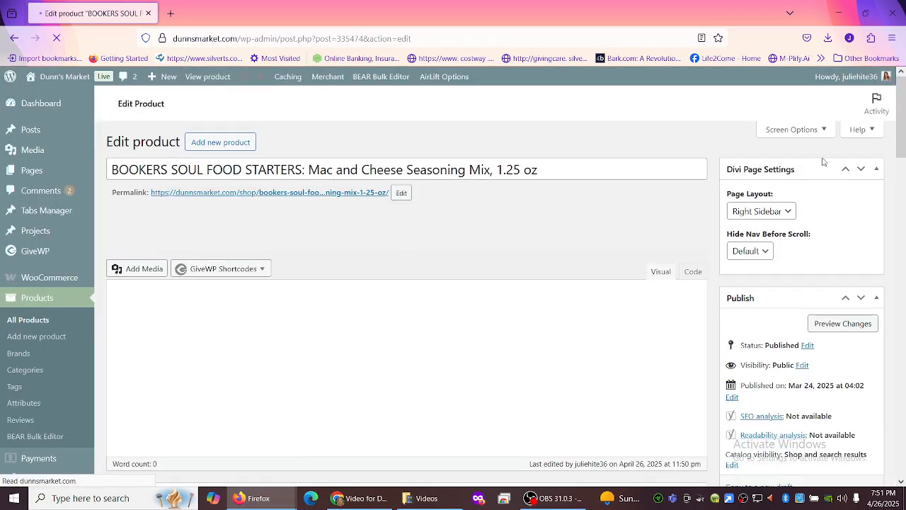
{"action": "scroll", "coordinate": [904, 162], "scroll_direction": "down", "scroll_amount": 4}
{"action": "left_click_drag", "start_coordinate": [904, 162], "coordinate": [904, 248]}
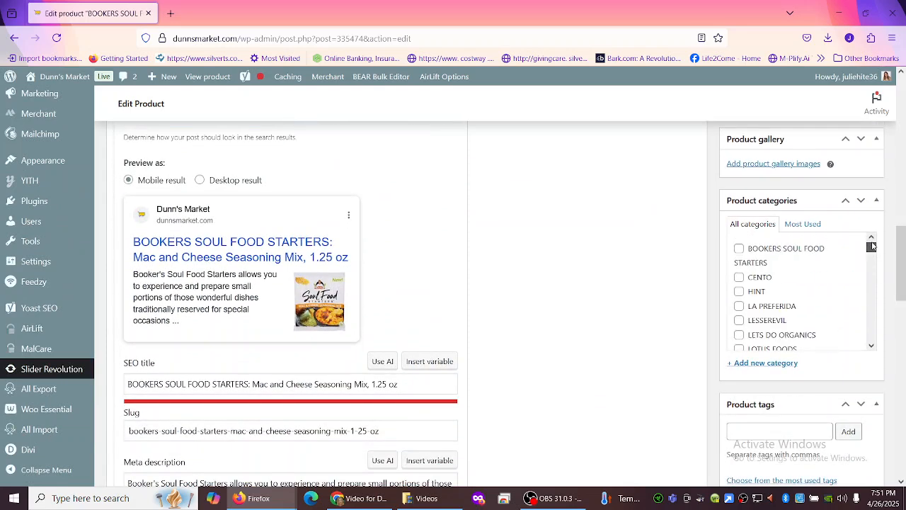
Assign the seasoning mix to the Organic category and check the entries that follow, up to Brand
{"action": "left_click", "coordinate": [872, 346]}
{"action": "left_click", "coordinate": [872, 346]}
{"action": "left_click", "coordinate": [872, 345]}
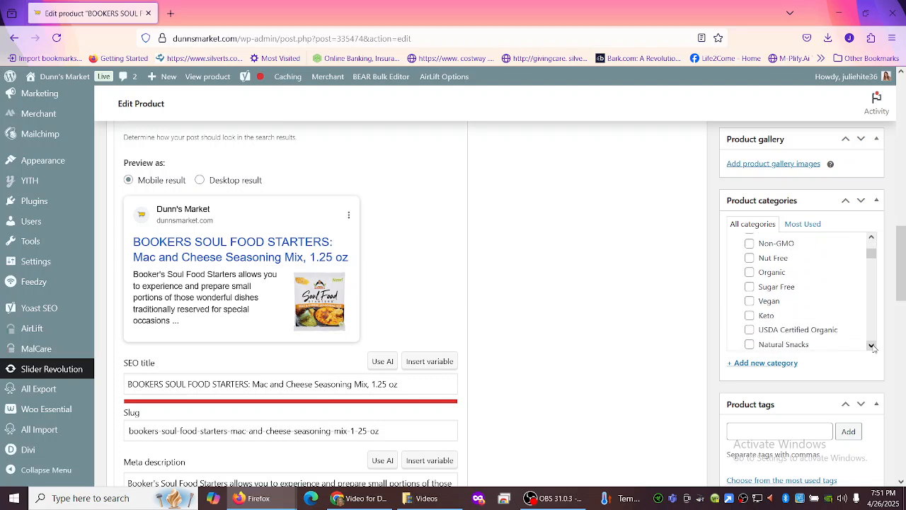
{"action": "left_click", "coordinate": [750, 272]}
{"action": "left_click", "coordinate": [871, 346]}
{"action": "left_click", "coordinate": [871, 346]}
{"action": "left_click", "coordinate": [871, 346]}
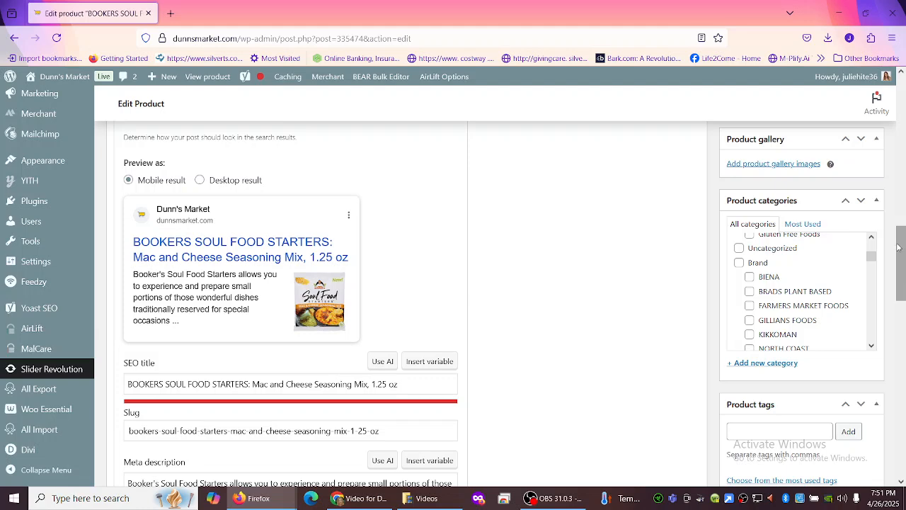
Save the seasoning mix's category changes and go to the store's product categories list
{"action": "left_click_drag", "start_coordinate": [902, 253], "coordinate": [903, 169]}
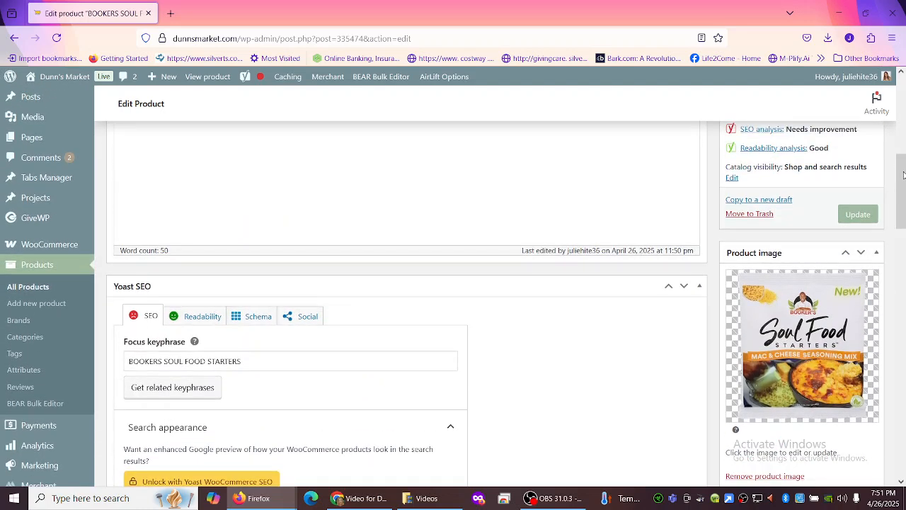
{"action": "left_click", "coordinate": [857, 215]}
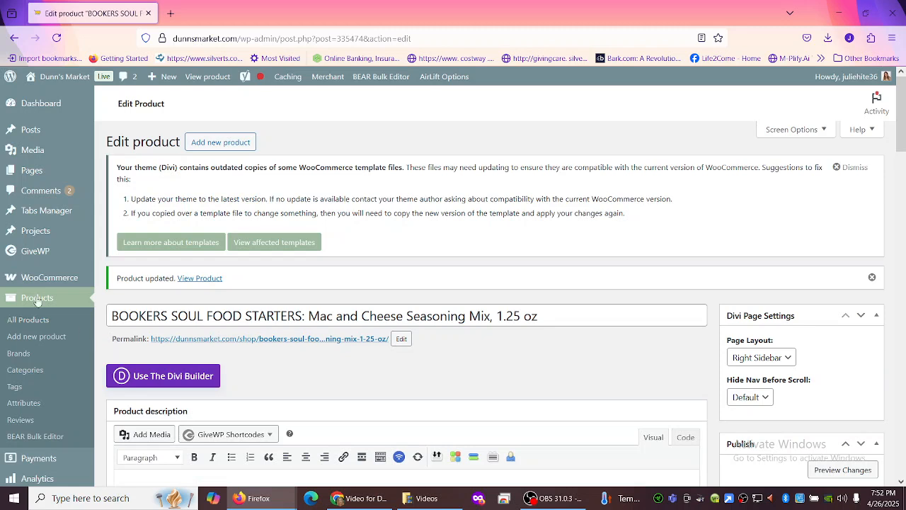
{"action": "left_click", "coordinate": [33, 372]}
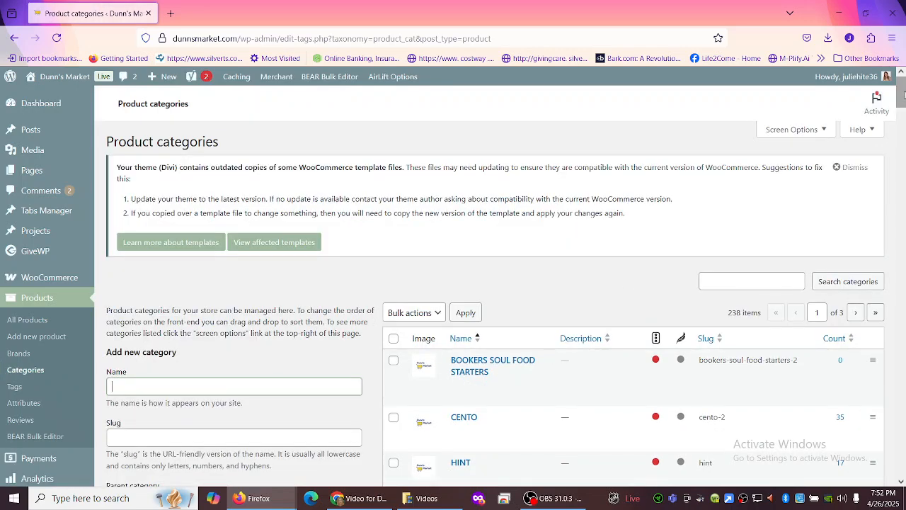
{"action": "scroll", "coordinate": [902, 94], "scroll_direction": "down", "scroll_amount": 3}
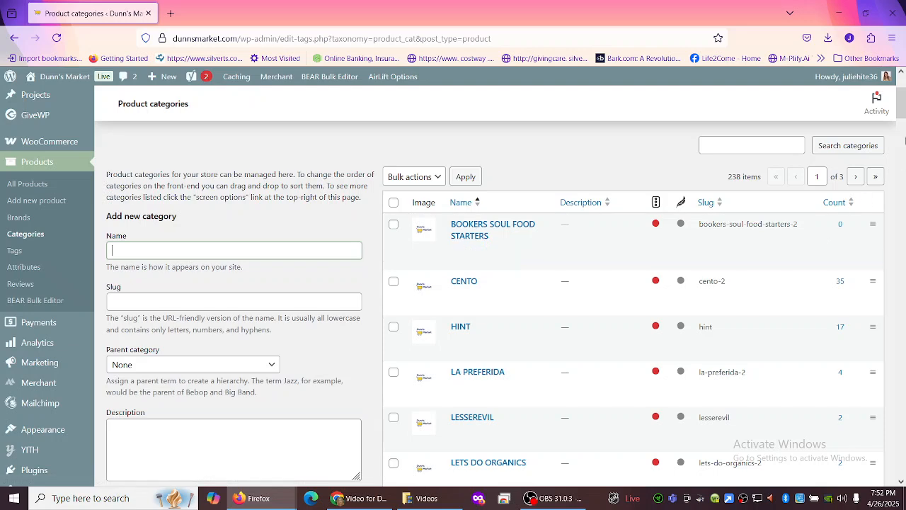
{"action": "mouse_move", "coordinate": [901, 102]}
{"action": "left_mouse_down"}
{"action": "mouse_move", "coordinate": [903, 224]}
{"action": "mouse_move", "coordinate": [902, 87]}
{"action": "left_mouse_up"}
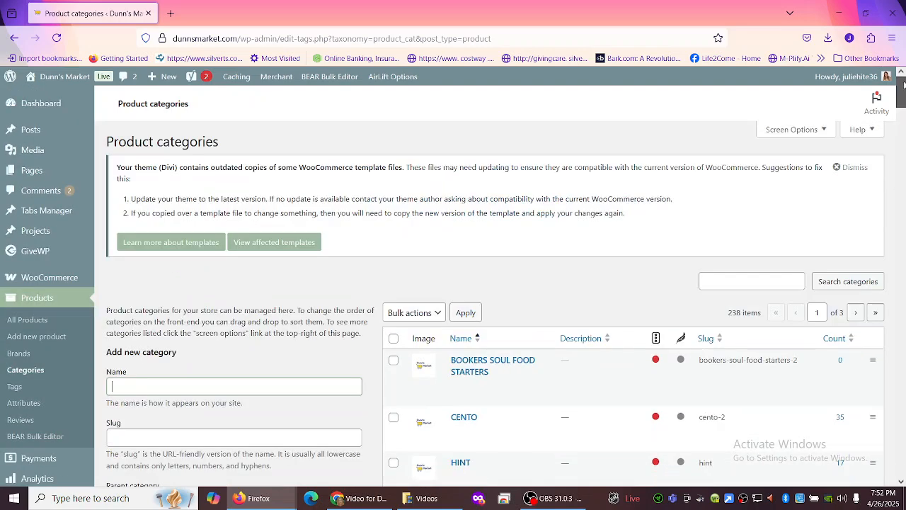
Search the product categories for "bookers soul food" and permanently delete the BOOKERS SOUL FOOD STARTERS category with slug bookers-soul-food-starters-2
{"action": "left_click", "coordinate": [717, 280]}
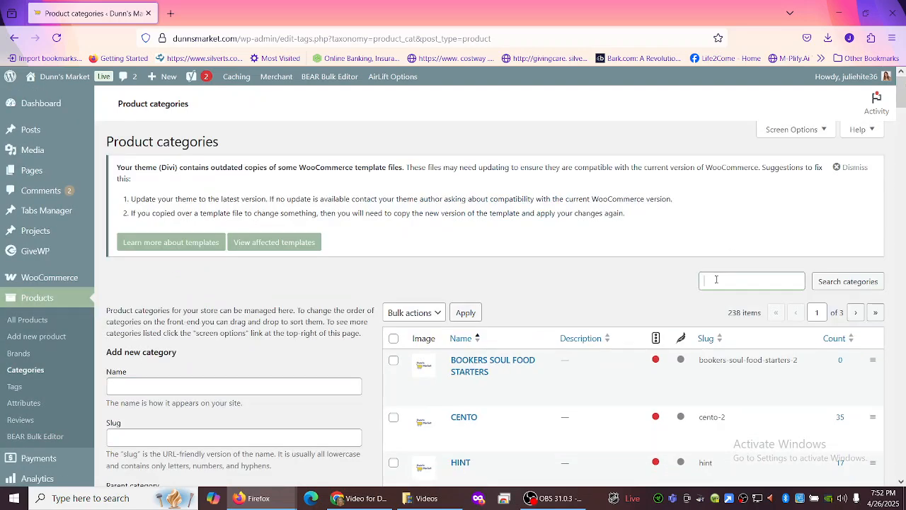
{"action": "type", "text": "booker"}
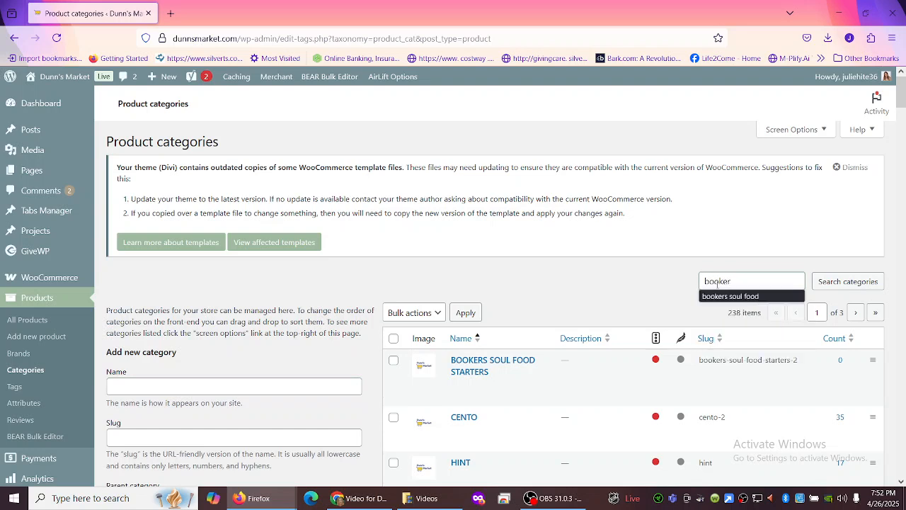
{"action": "left_click", "coordinate": [720, 296]}
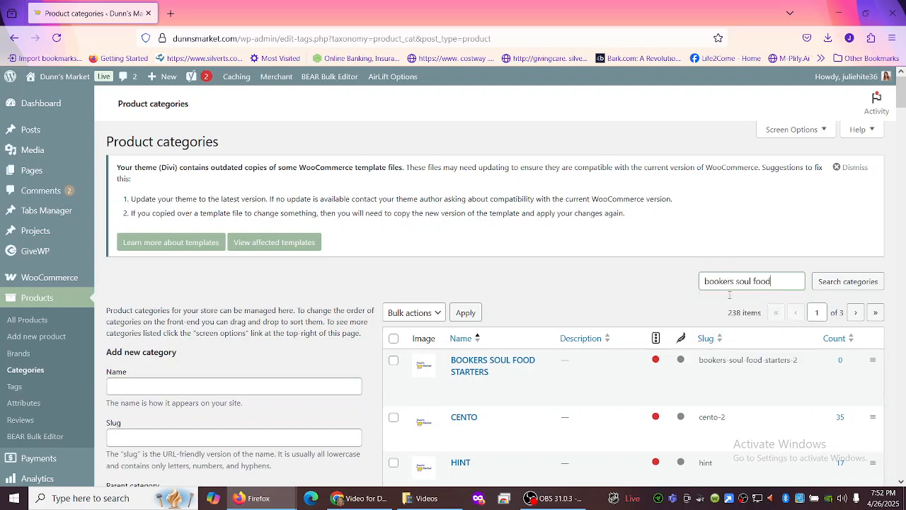
{"action": "left_click", "coordinate": [846, 288]}
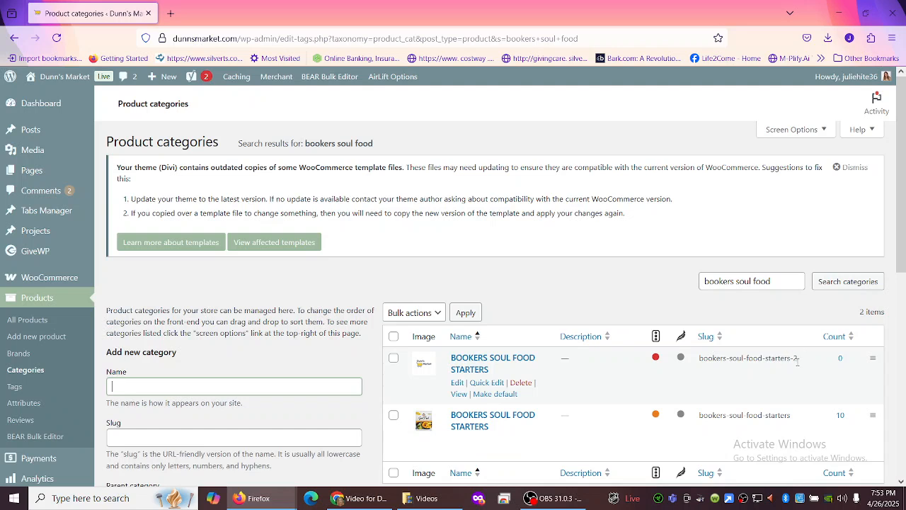
{"action": "left_click", "coordinate": [521, 383]}
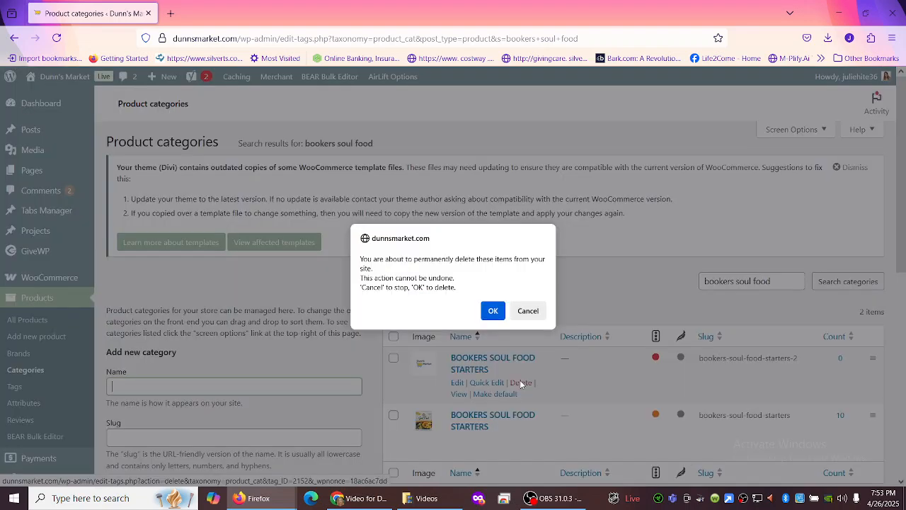
{"action": "left_click", "coordinate": [495, 312]}
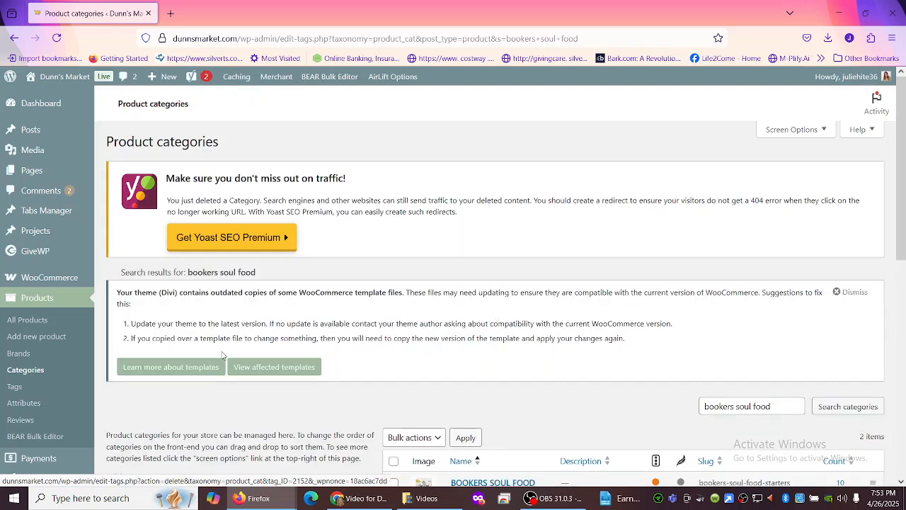
Return to the full product category list and review the remaining top-level brand categories and their product counts
{"action": "left_click", "coordinate": [25, 373]}
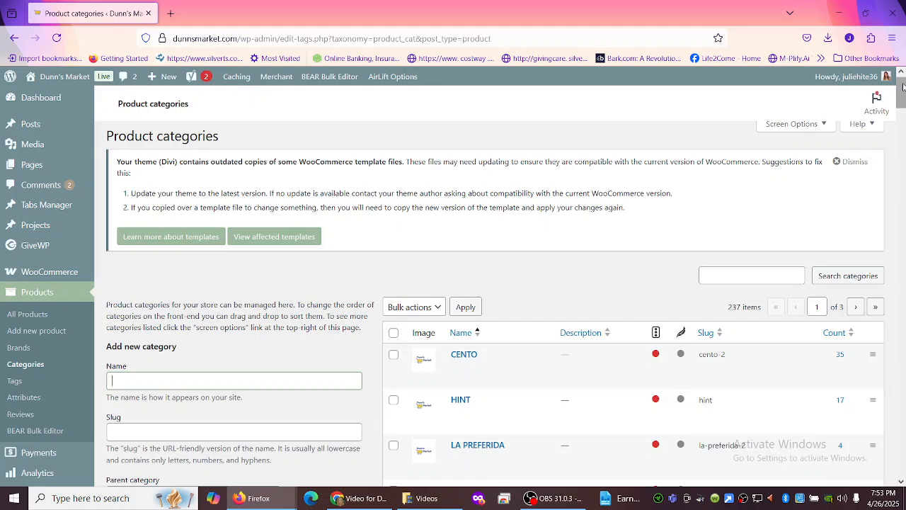
{"action": "left_click_drag", "start_coordinate": [903, 87], "coordinate": [902, 119]}
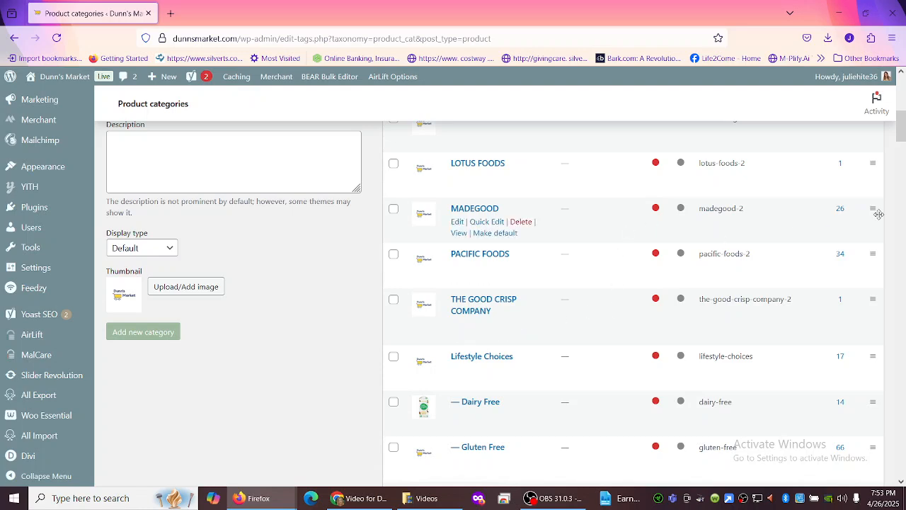
{"action": "left_click_drag", "start_coordinate": [902, 150], "coordinate": [902, 116]}
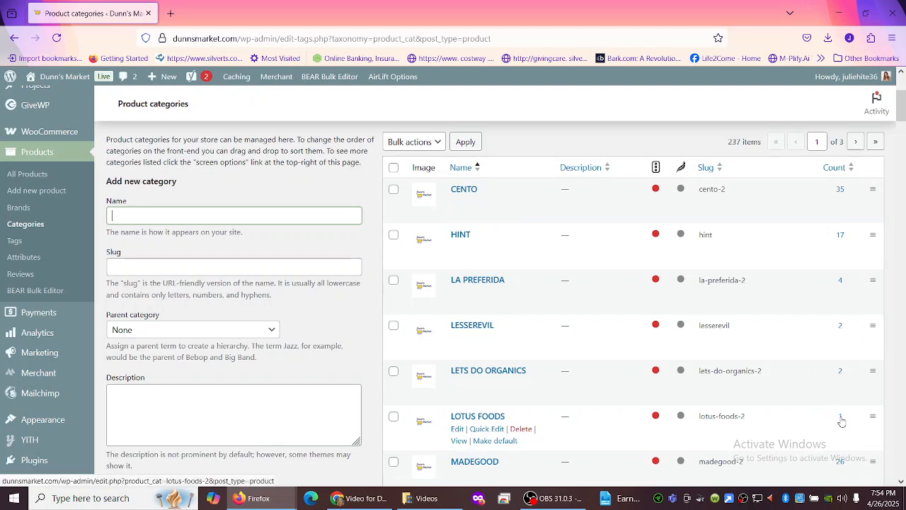
Open the BEAR Bulk Editor and filter the products by title containing "Cento"
{"action": "left_click", "coordinate": [47, 292]}
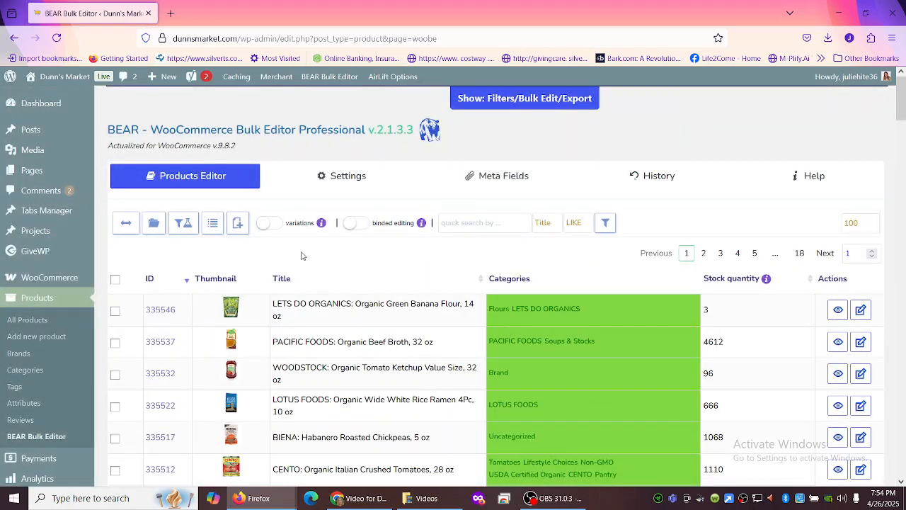
{"action": "left_click", "coordinate": [471, 225]}
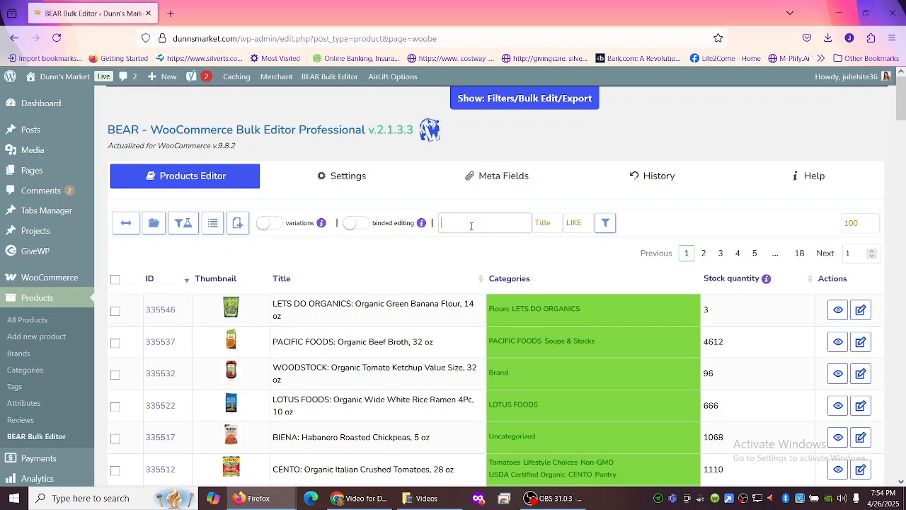
{"action": "type", "text": "Cento"}
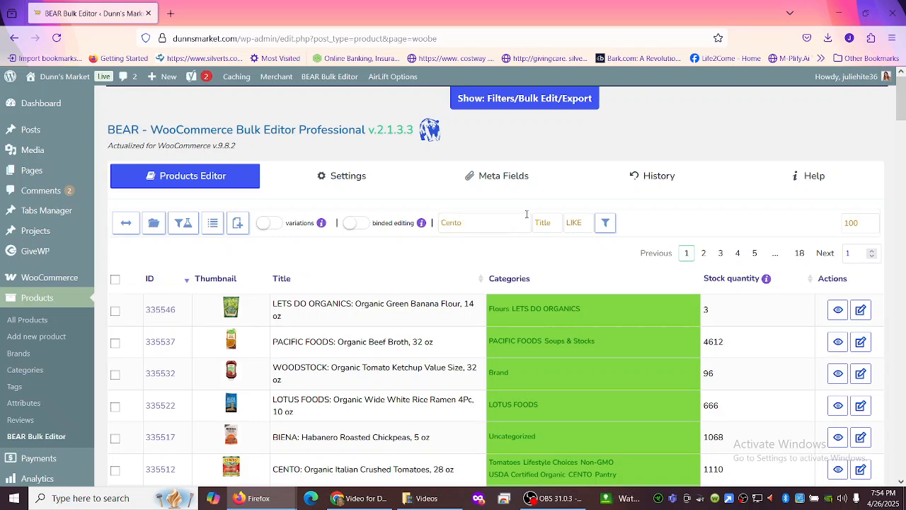
{"action": "left_click", "coordinate": [606, 223]}
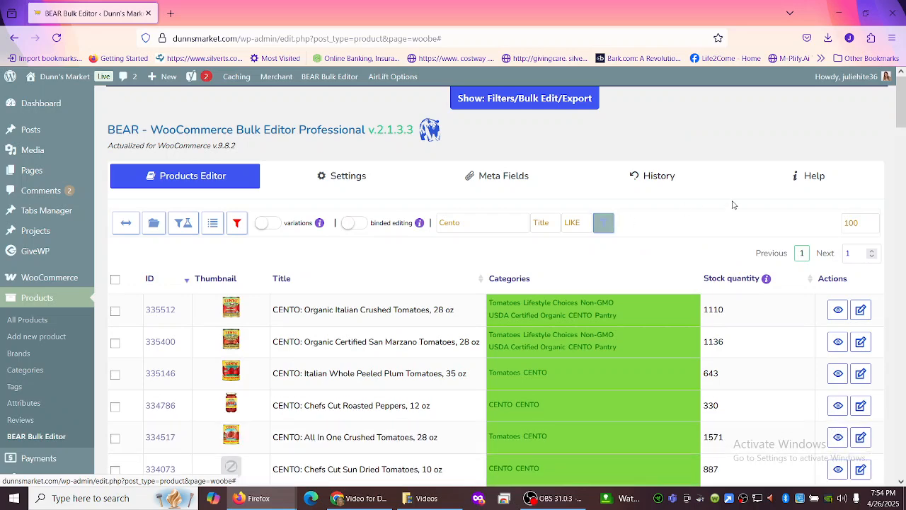
{"action": "left_click_drag", "start_coordinate": [902, 100], "coordinate": [903, 114]}
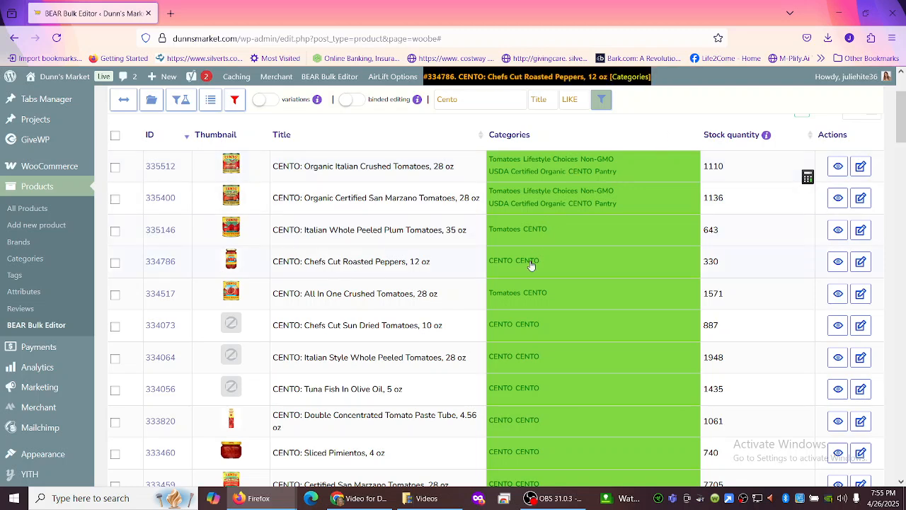
{"action": "left_click", "coordinate": [115, 264]}
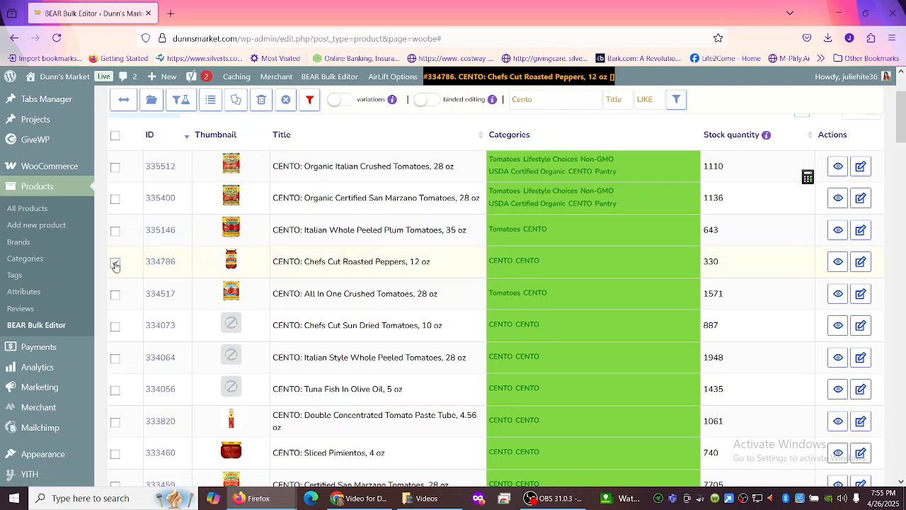
{"action": "left_click", "coordinate": [115, 263]}
{"action": "left_click", "coordinate": [115, 263]}
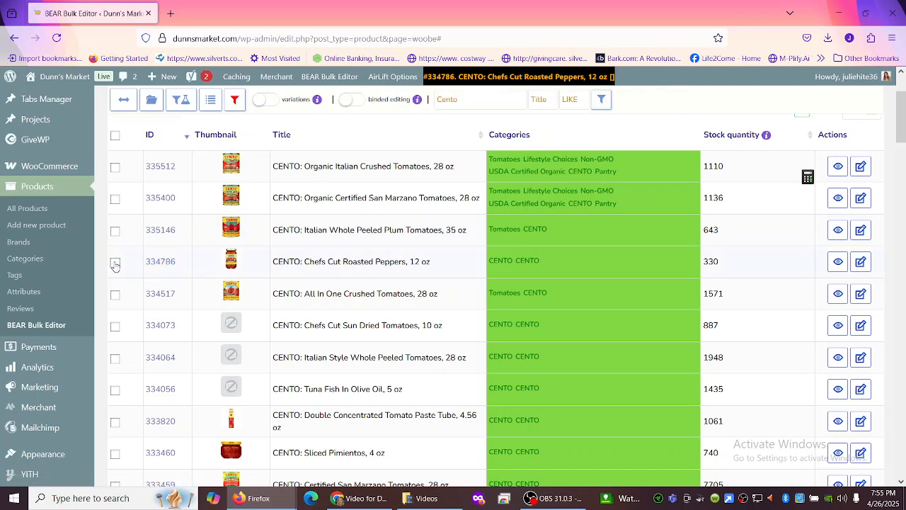
{"action": "left_click", "coordinate": [114, 299]}
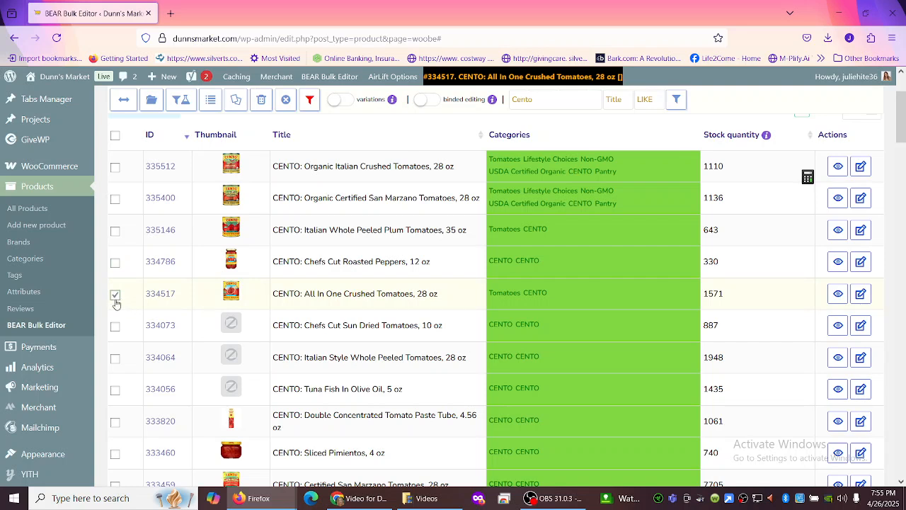
{"action": "left_click", "coordinate": [115, 296]}
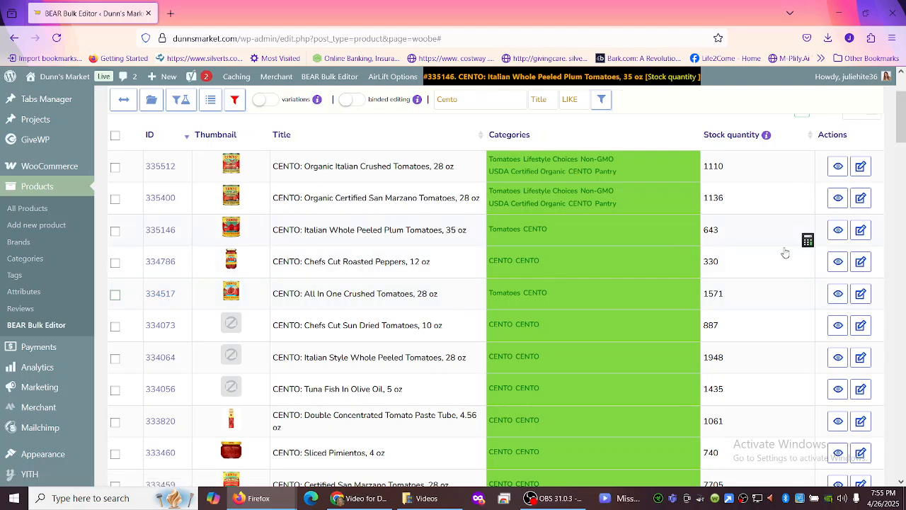
Select the CENTO All In One Crushed Tomatoes, Petite Diced Tomatoes (ID 26706), Italian Style Peeled Tomatoes 28 oz and Italian Peeled Tomatoes 35 oz
{"action": "mouse_move", "coordinate": [904, 115]}
{"action": "left_mouse_down"}
{"action": "mouse_move", "coordinate": [904, 213]}
{"action": "mouse_move", "coordinate": [901, 119]}
{"action": "left_mouse_up"}
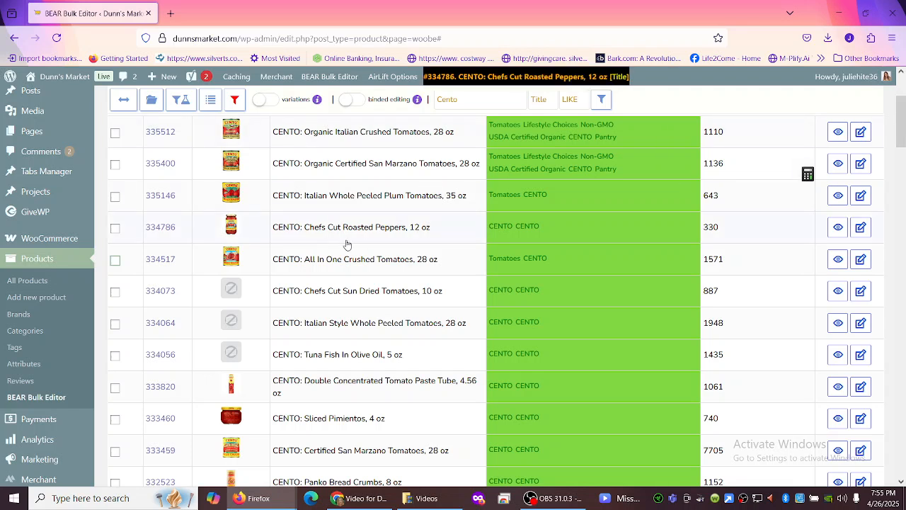
{"action": "left_click", "coordinate": [115, 261]}
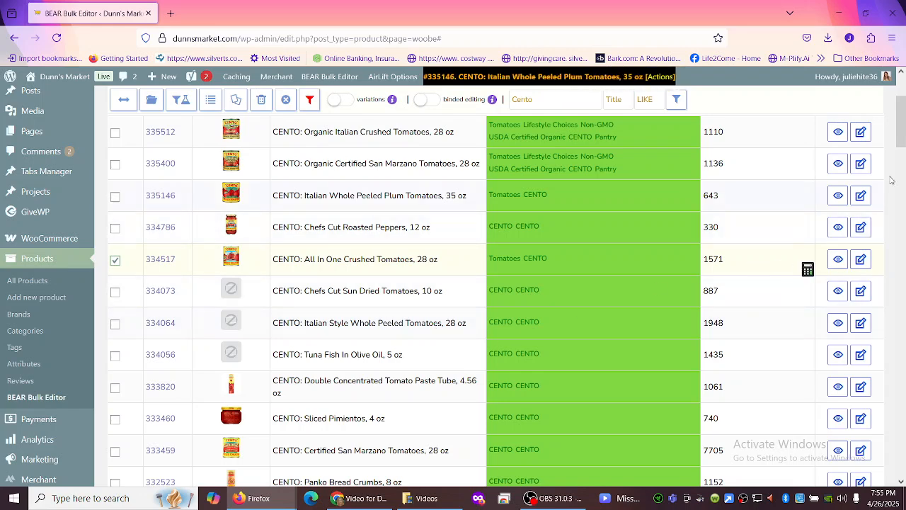
{"action": "left_click_drag", "start_coordinate": [904, 130], "coordinate": [904, 223]}
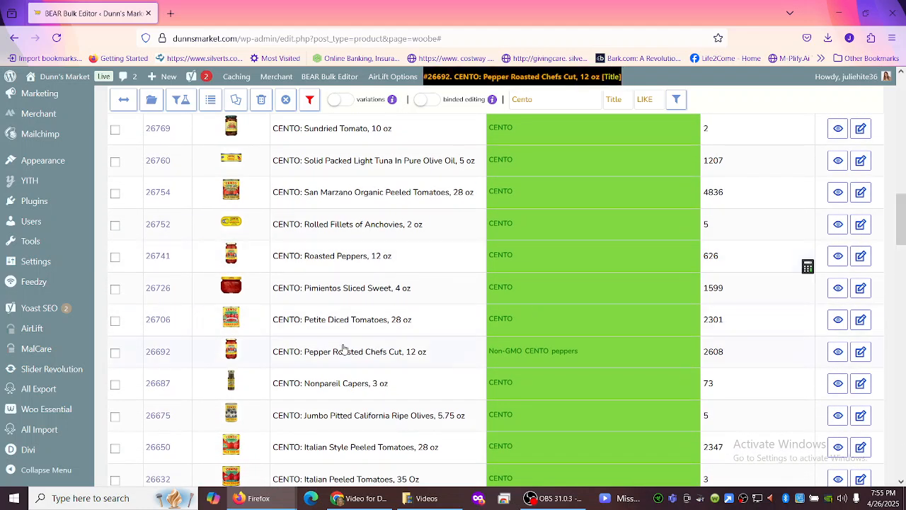
{"action": "left_click", "coordinate": [112, 324]}
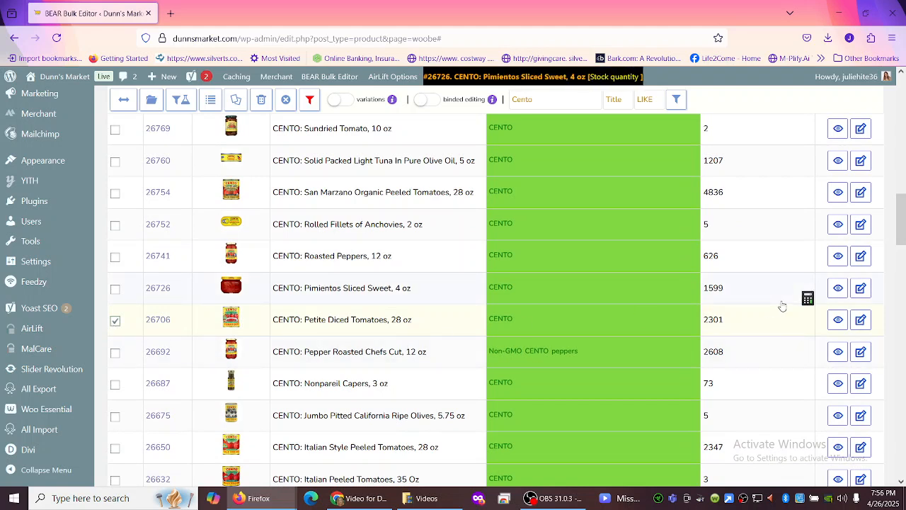
{"action": "left_click", "coordinate": [117, 450]}
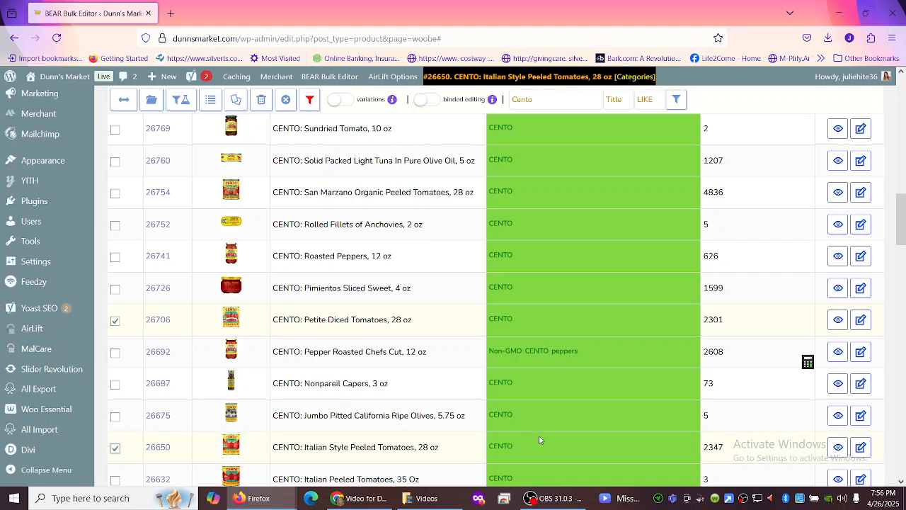
{"action": "left_click_drag", "start_coordinate": [902, 210], "coordinate": [904, 243]}
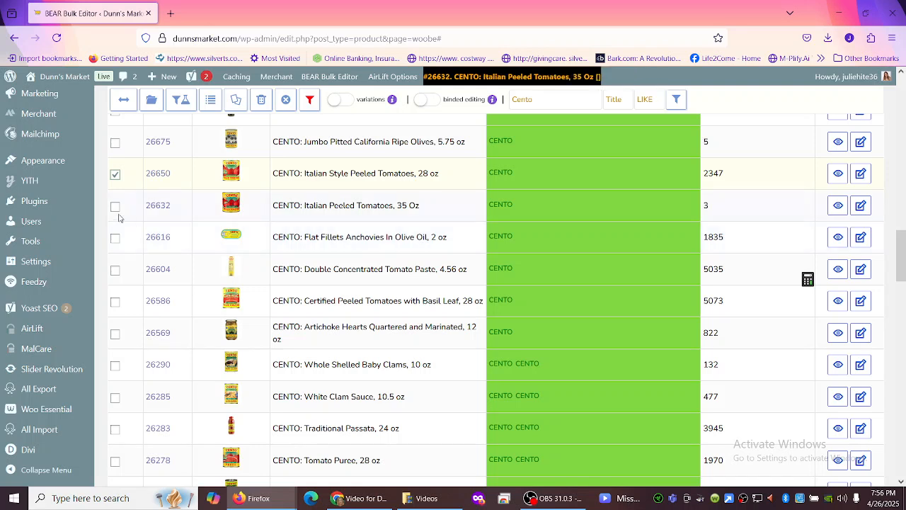
{"action": "left_click", "coordinate": [115, 207]}
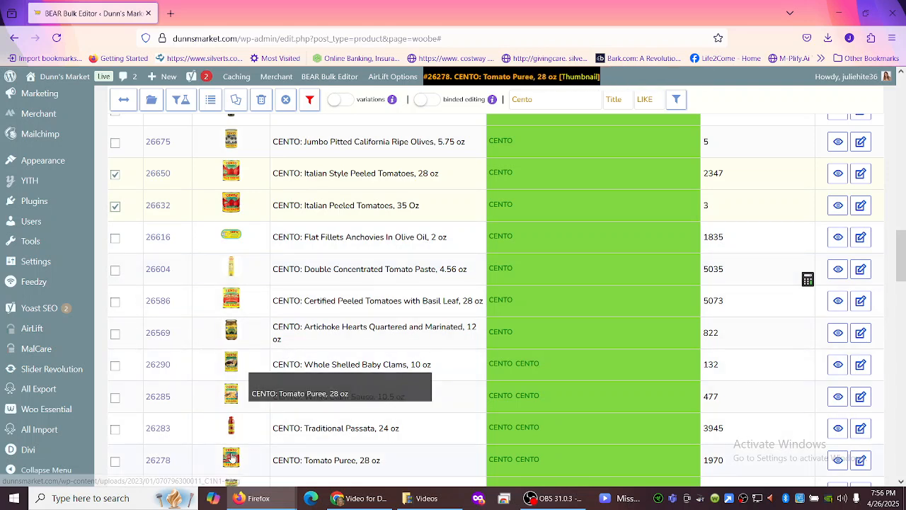
Add CENTO Tomato Puree 28 oz (ID 26278), Tomato Paste 6 oz (ID 26275) and Sundried Tomato 10 oz (ID 26268) to the selection
{"action": "left_click", "coordinate": [116, 462]}
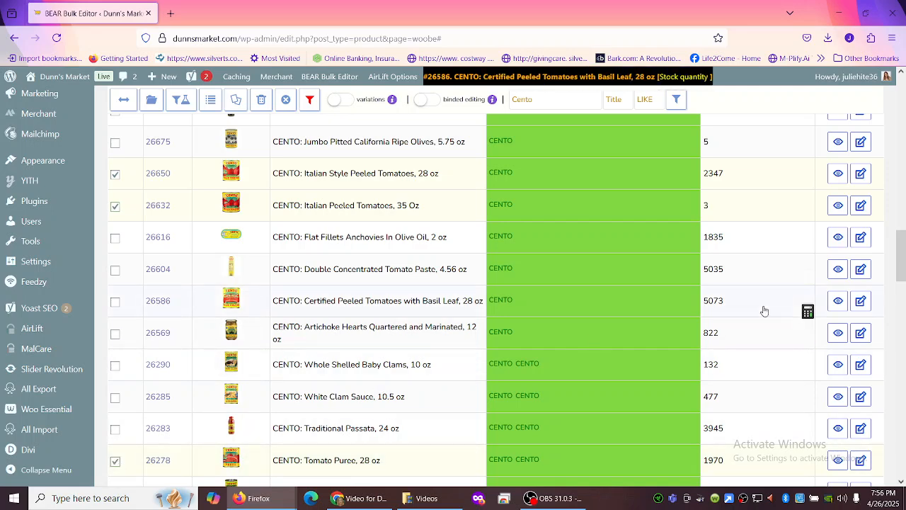
{"action": "left_click_drag", "start_coordinate": [902, 247], "coordinate": [905, 290]}
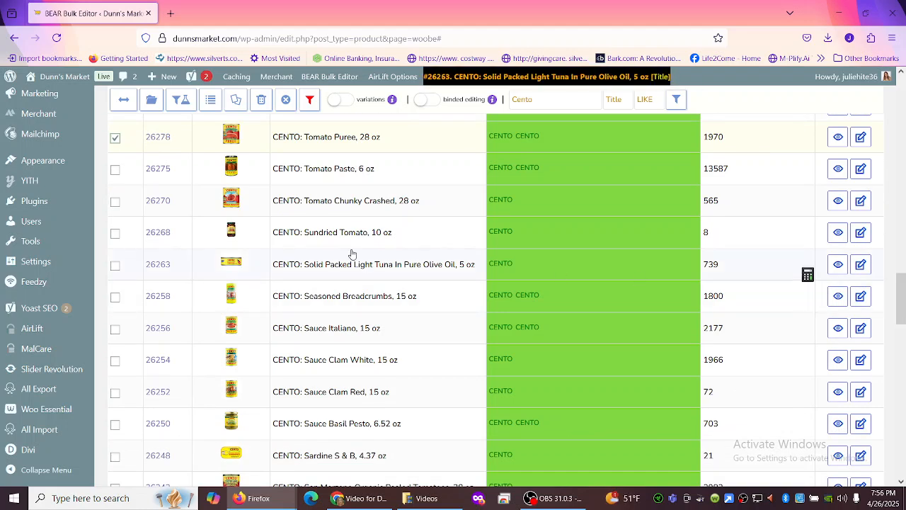
{"action": "left_click", "coordinate": [115, 172]}
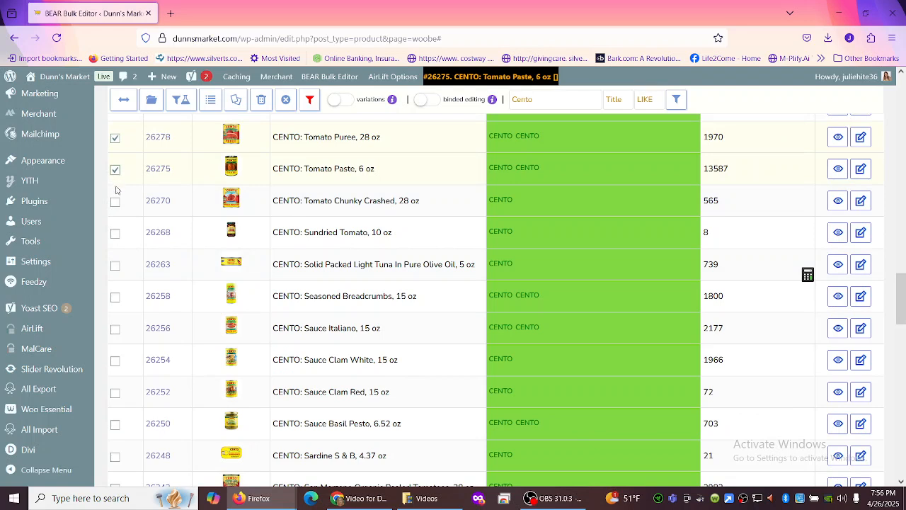
{"action": "left_click", "coordinate": [116, 234]}
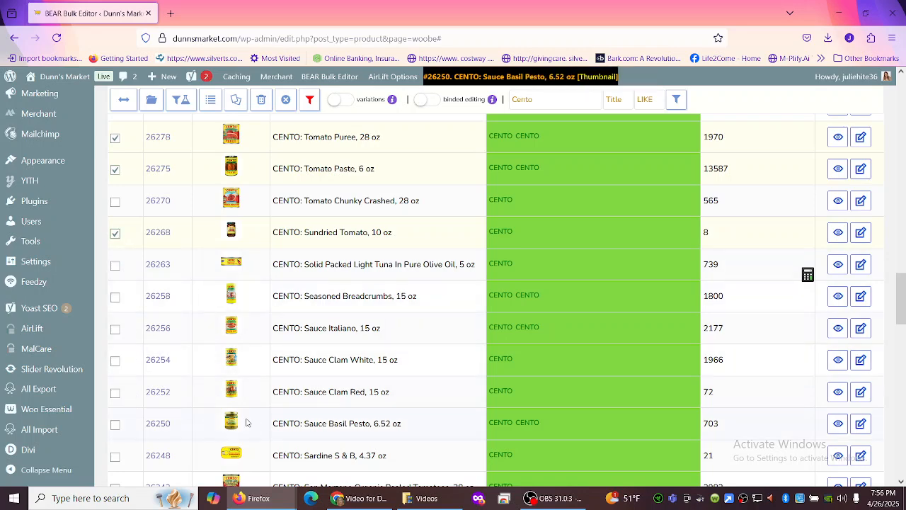
Select the San Marzano Organic Peeled Tomatoes (ID 26243) and the Petite Diced Tomatoes in 28 oz (ID 26223) and 15 oz (ID 26221)
{"action": "left_click_drag", "start_coordinate": [902, 293], "coordinate": [902, 330]}
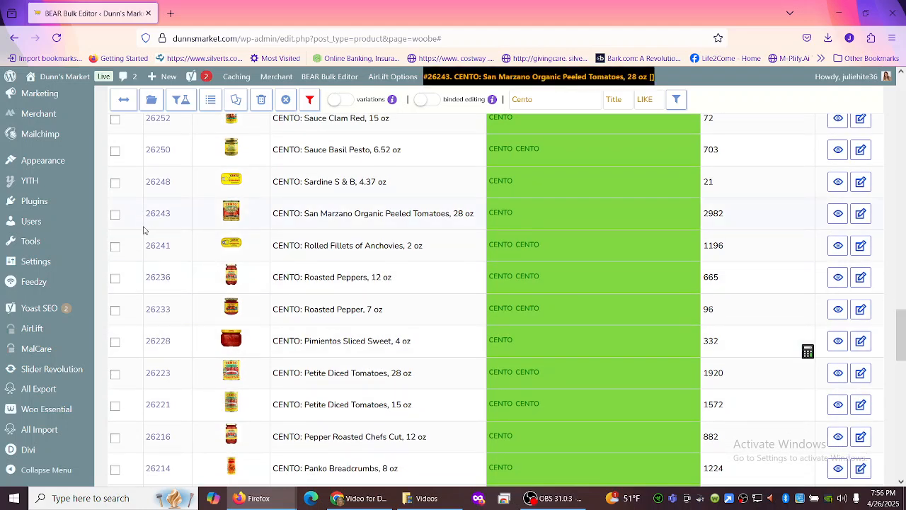
{"action": "left_click", "coordinate": [116, 215]}
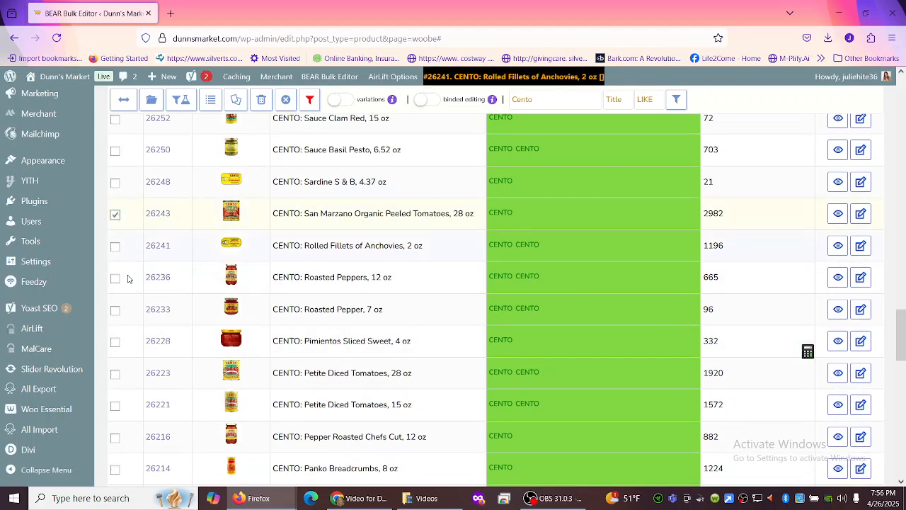
{"action": "left_click", "coordinate": [115, 375]}
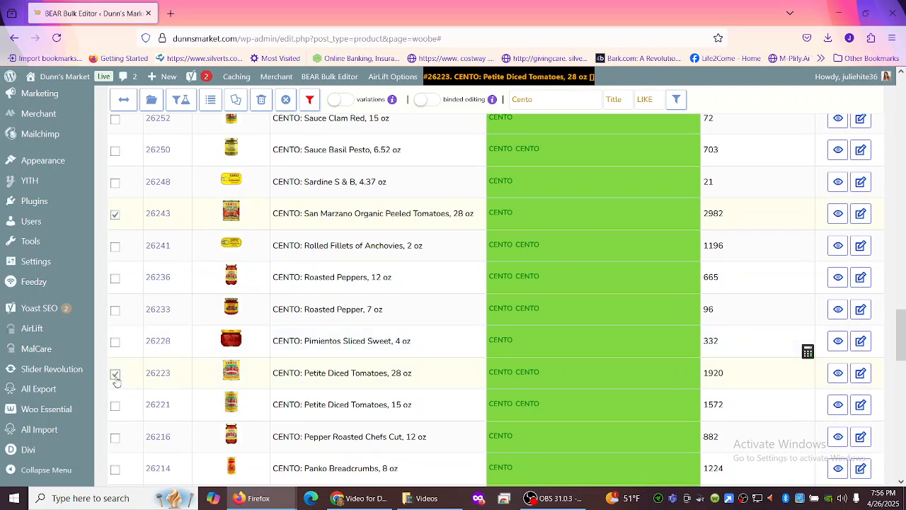
{"action": "left_click", "coordinate": [116, 408]}
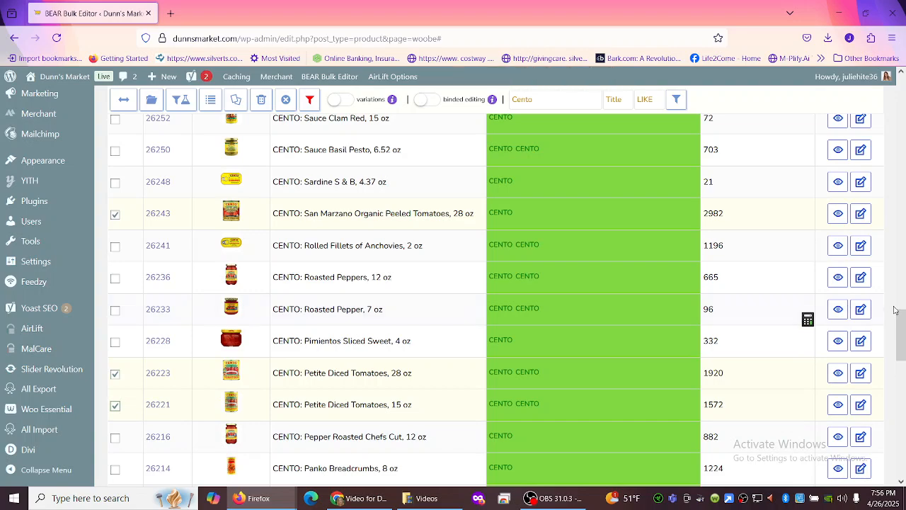
Select the Organic Italian Whole Peeled, Organic Fire Roasted Diced, Organic Chunky Style Crushed, Italian Style Peeled (ID 26186) and Italian Peeled (ID 26181) tomatoes
{"action": "left_click_drag", "start_coordinate": [902, 325], "coordinate": [904, 368]}
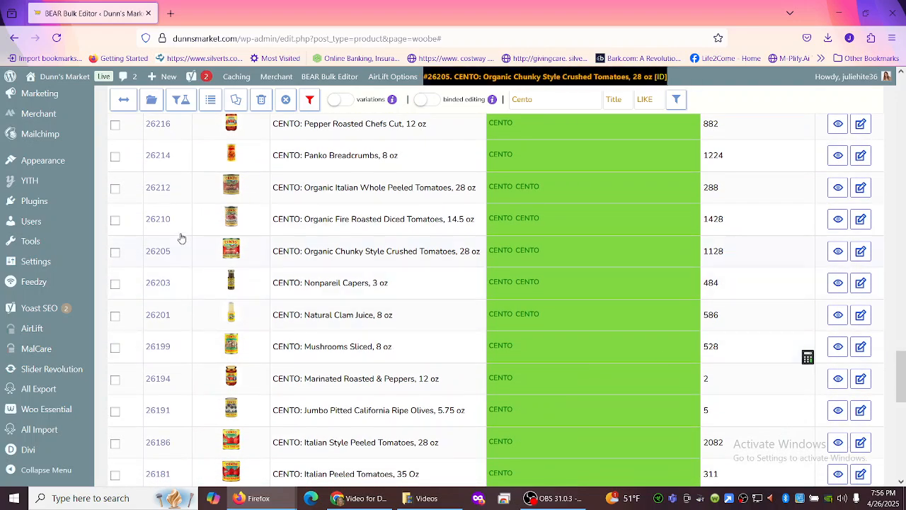
{"action": "left_click", "coordinate": [115, 191]}
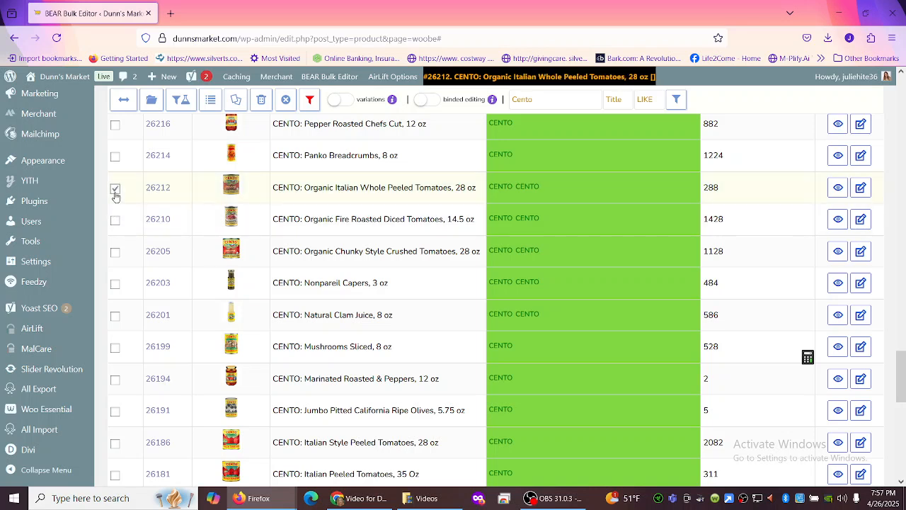
{"action": "left_click", "coordinate": [116, 222]}
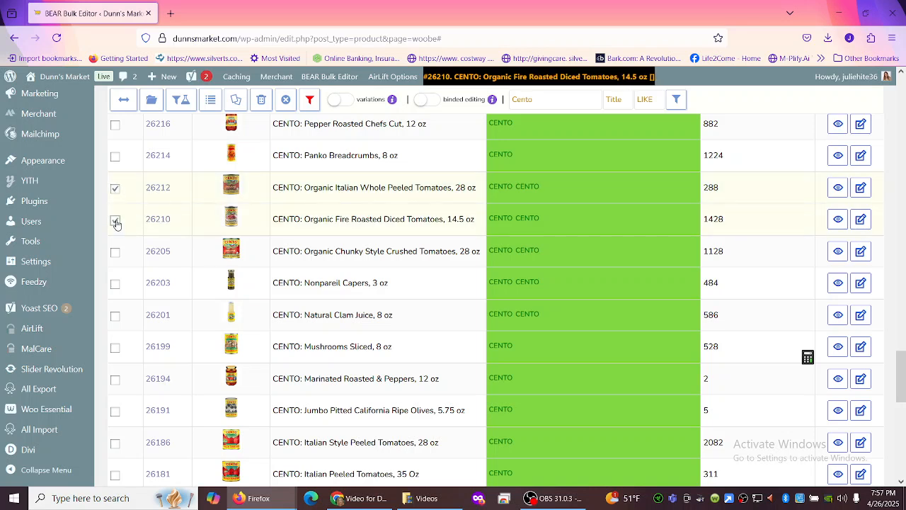
{"action": "left_click", "coordinate": [117, 255]}
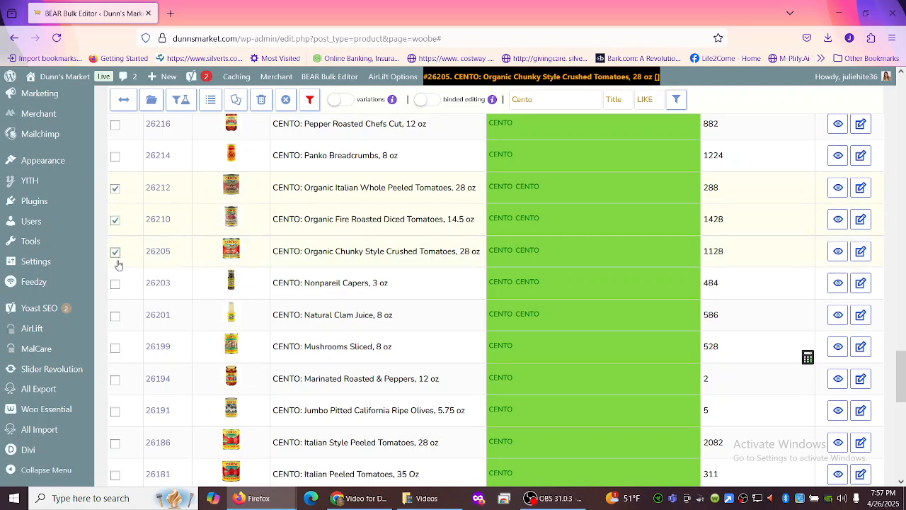
{"action": "left_click", "coordinate": [115, 444]}
{"action": "left_click", "coordinate": [116, 478]}
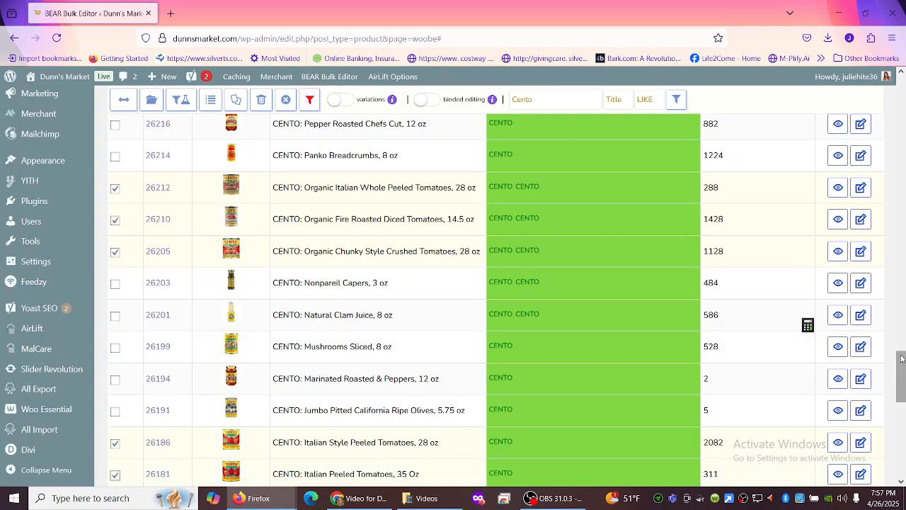
Select Double Concentrated Tomato Paste (ID 26167) and its tube, Chef's Cut, Certified Peeled with Basil Leaf (ID 26153) and both All Purpose Crushed Tomatoes
{"action": "left_click_drag", "start_coordinate": [902, 360], "coordinate": [902, 416]}
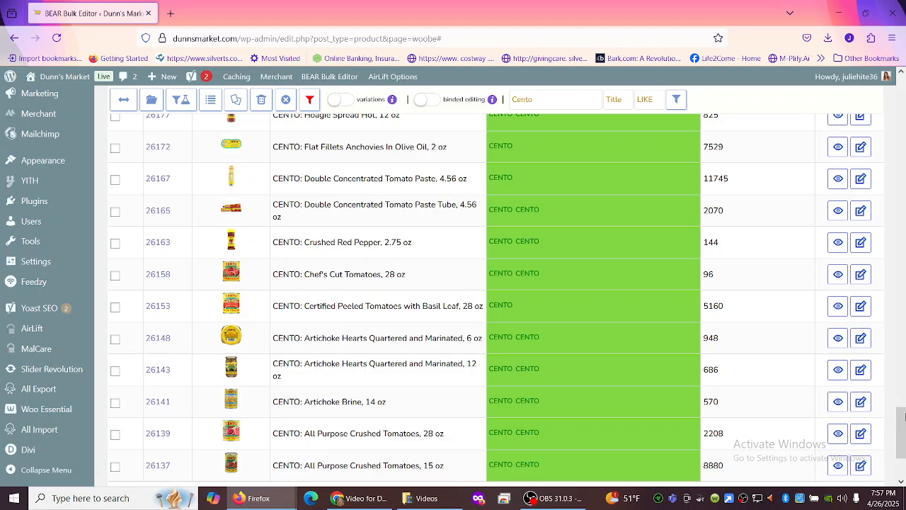
{"action": "left_click", "coordinate": [116, 182]}
{"action": "left_click", "coordinate": [117, 213]}
{"action": "left_click", "coordinate": [116, 278]}
{"action": "left_click", "coordinate": [116, 308]}
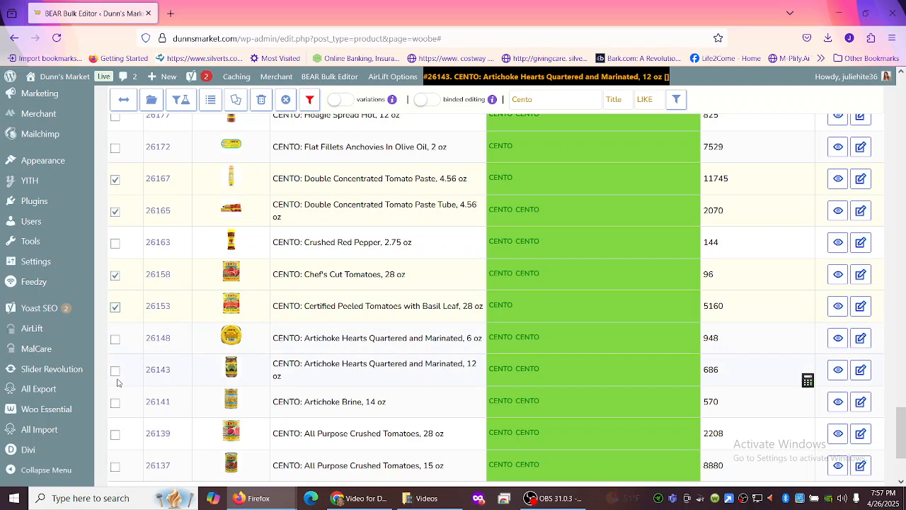
{"action": "left_click", "coordinate": [116, 434]}
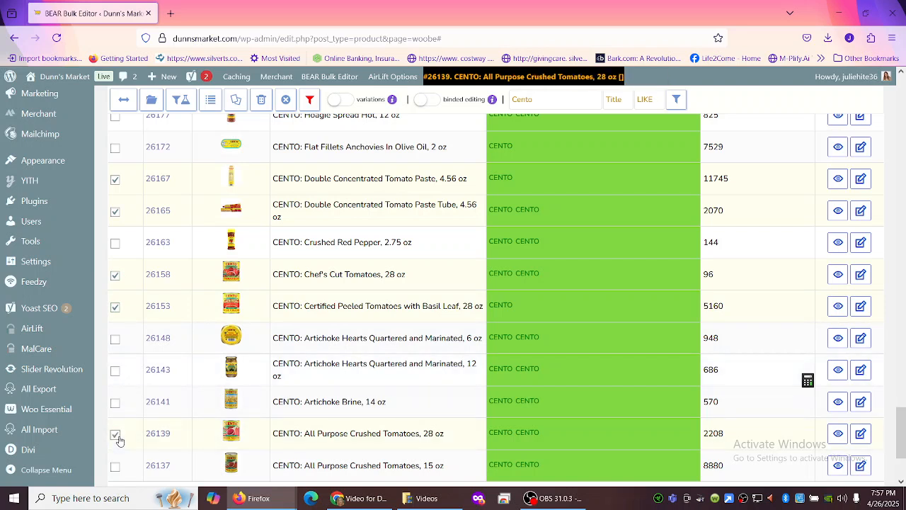
{"action": "left_click", "coordinate": [116, 468]}
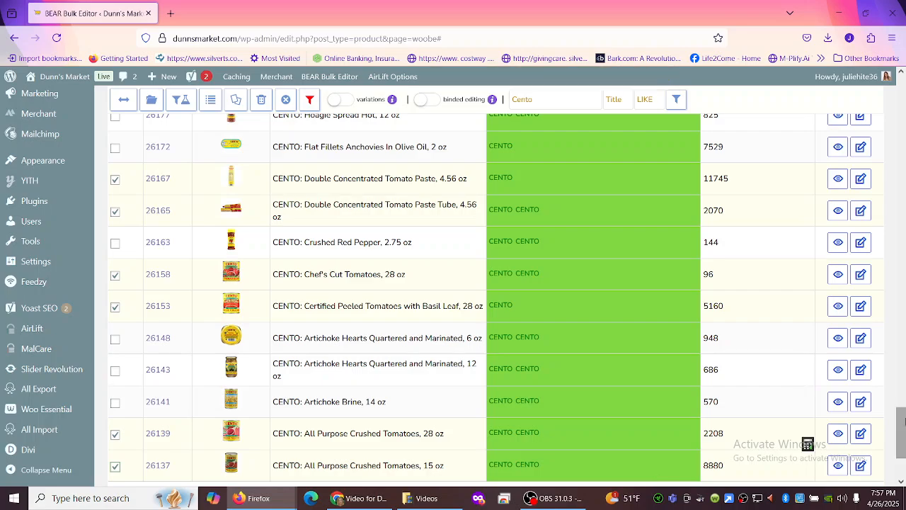
Select the skipped Tomato Chunky Crashed, 28 oz (ID 26270) and Double Concentrated Tomato Paste, 4.56 oz (ID 26604) farther up the list
{"action": "left_click_drag", "start_coordinate": [903, 429], "coordinate": [904, 322]}
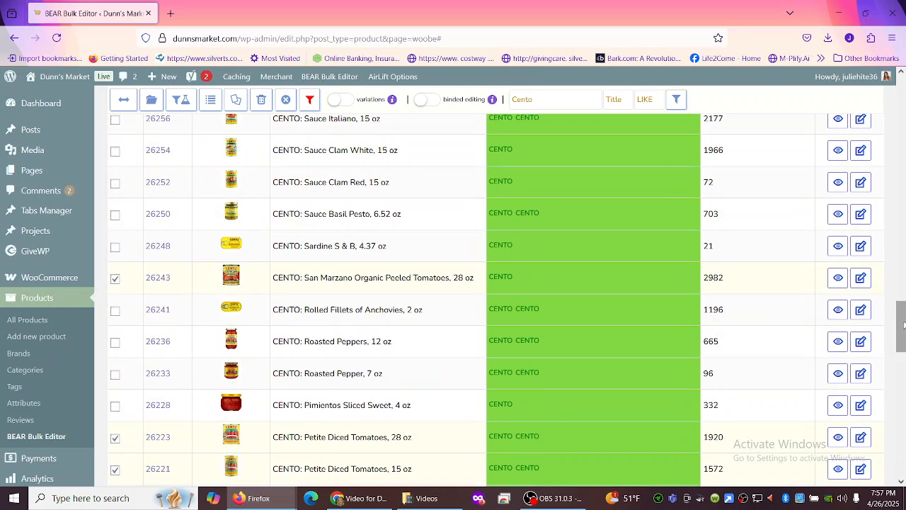
{"action": "left_click_drag", "start_coordinate": [904, 326], "coordinate": [901, 296]}
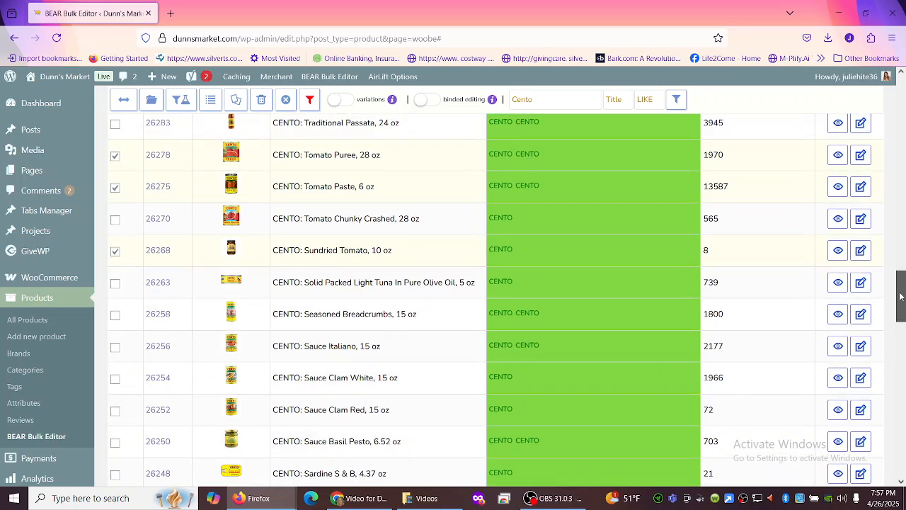
{"action": "left_click_drag", "start_coordinate": [901, 297], "coordinate": [902, 291]}
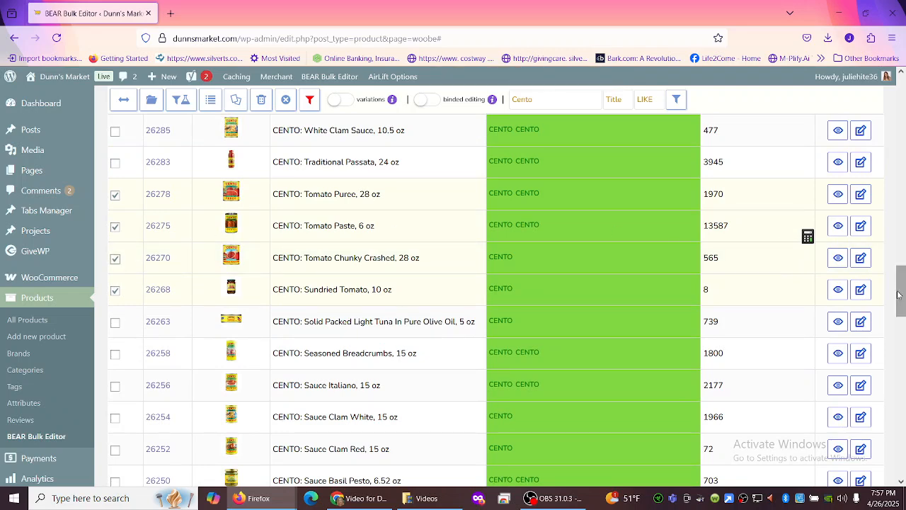
{"action": "left_click_drag", "start_coordinate": [899, 295], "coordinate": [902, 265]}
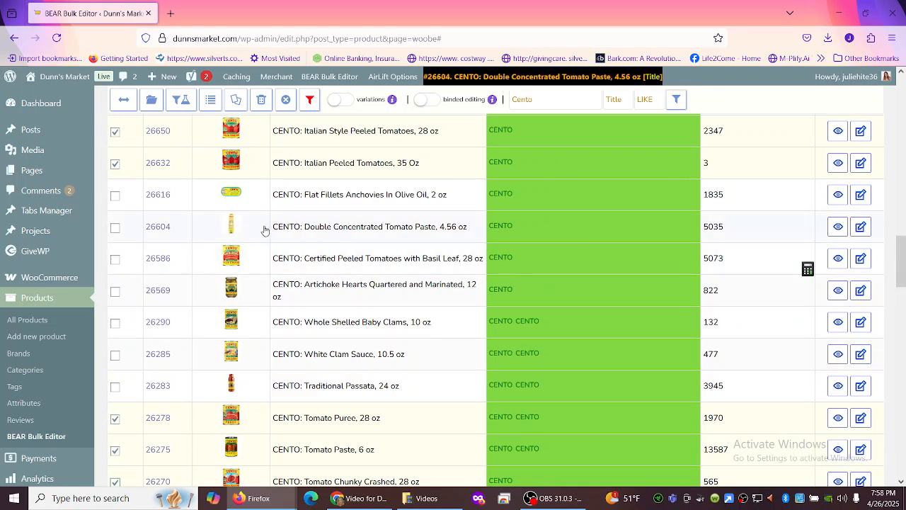
{"action": "left_click", "coordinate": [114, 228]}
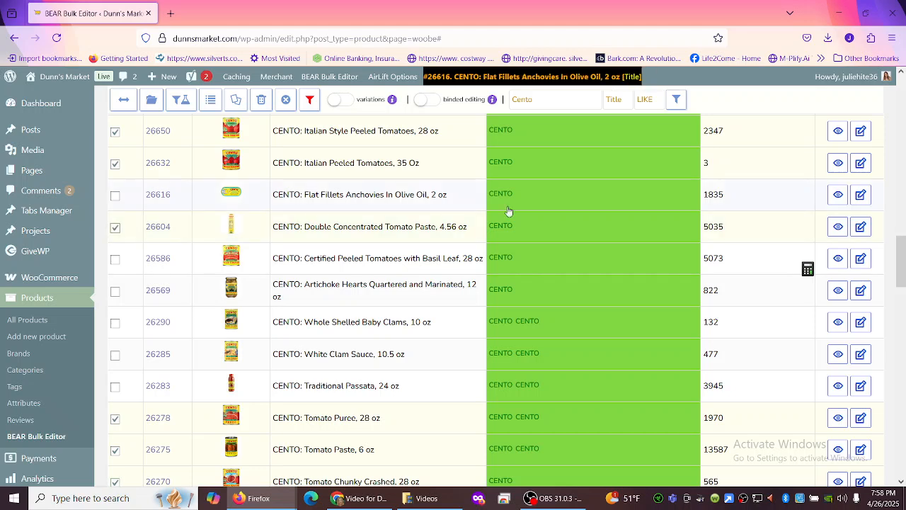
Select Sundried Tomato (ID 26769), Tomato Chunky Crashed (ID 26771), Tomato Paste (ID 26776) and Tomato Puree (ID 26779)
{"action": "left_click_drag", "start_coordinate": [903, 259], "coordinate": [903, 194]}
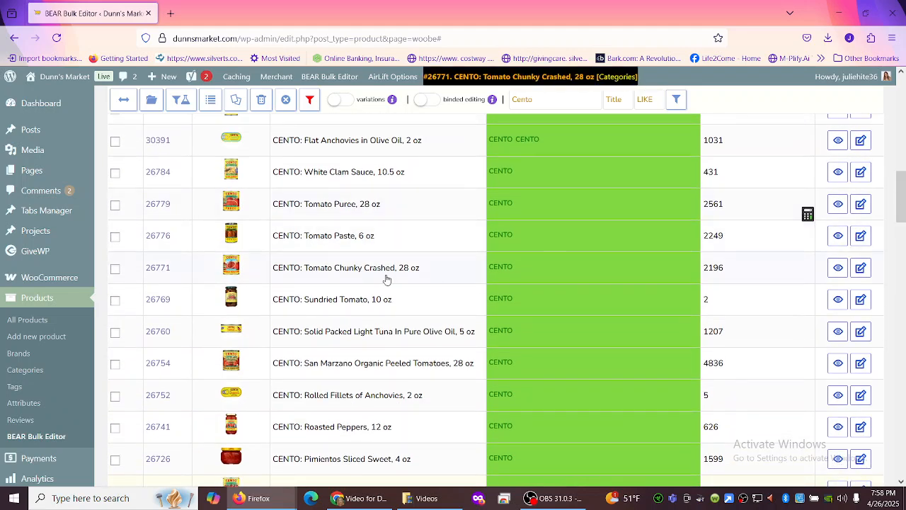
{"action": "left_click", "coordinate": [115, 301]}
{"action": "left_click", "coordinate": [116, 270]}
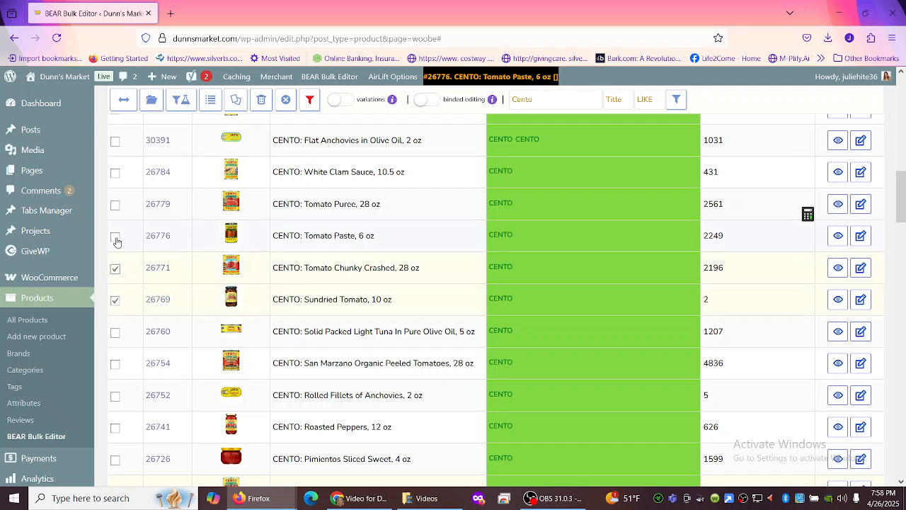
{"action": "left_click", "coordinate": [116, 238]}
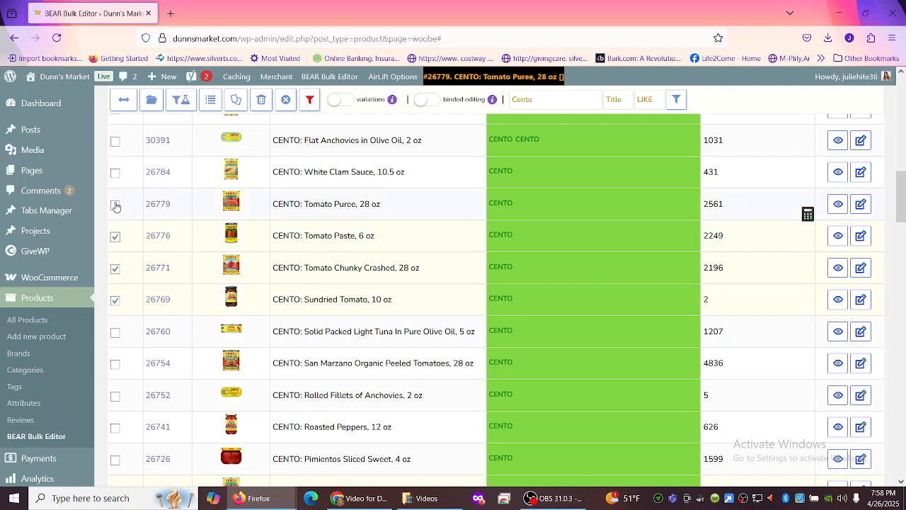
{"action": "left_click", "coordinate": [116, 206]}
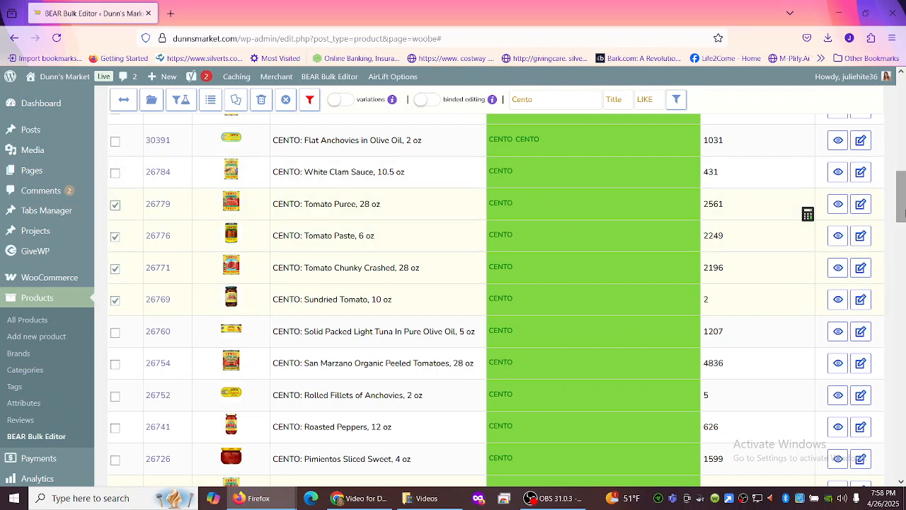
Enable binded editing for the checked products and open the category selection of Tomato Puree, 28 oz (ID 26278)
{"action": "left_click_drag", "start_coordinate": [902, 209], "coordinate": [902, 124]}
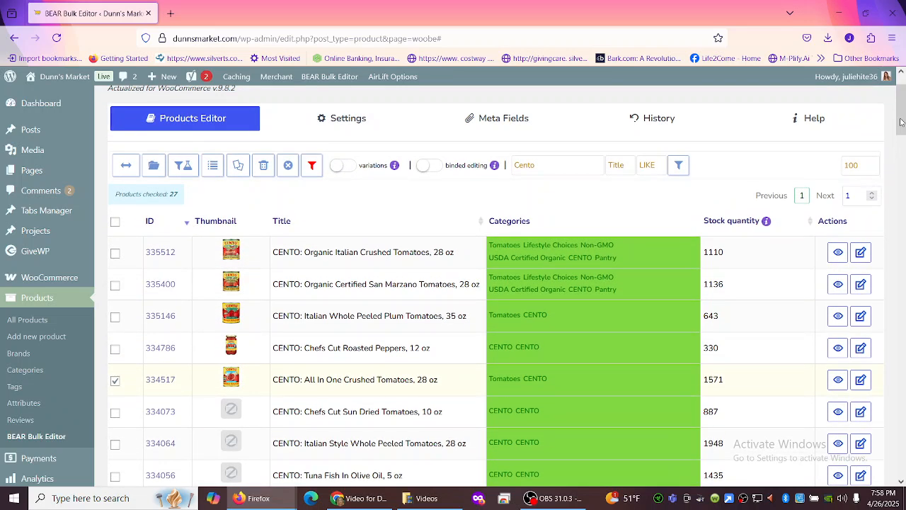
{"action": "left_click", "coordinate": [422, 168]}
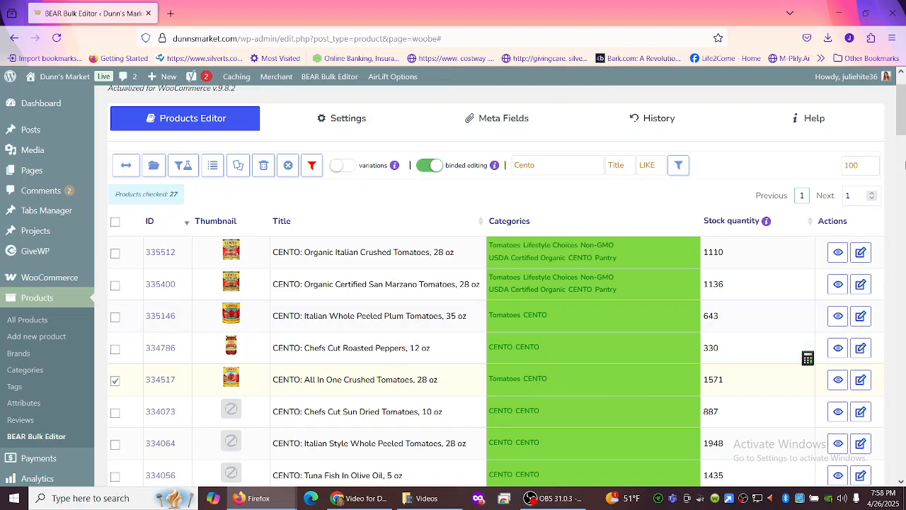
{"action": "left_click_drag", "start_coordinate": [902, 126], "coordinate": [902, 169]}
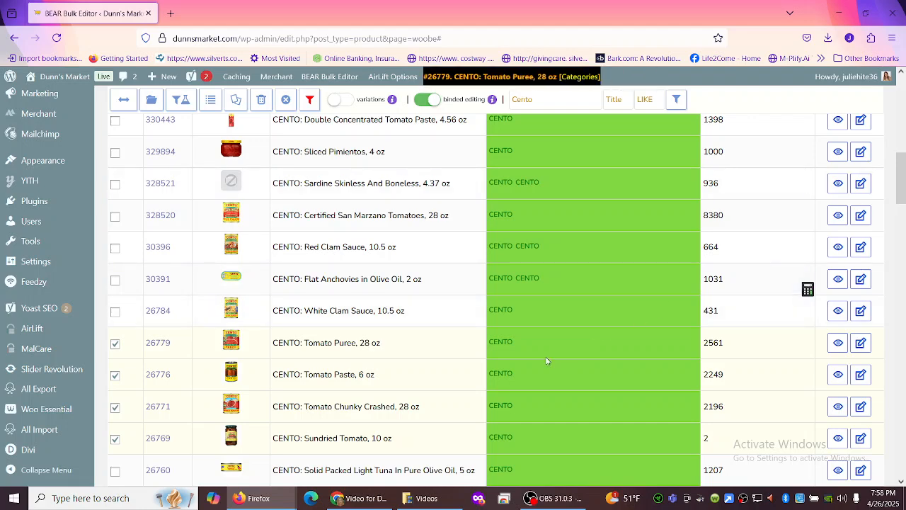
{"action": "left_click_drag", "start_coordinate": [904, 193], "coordinate": [902, 275]}
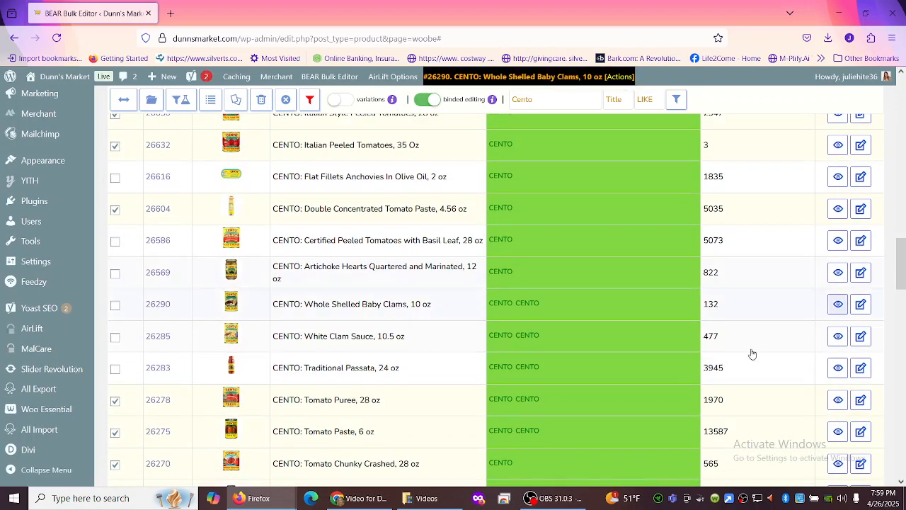
{"action": "left_click", "coordinate": [554, 404]}
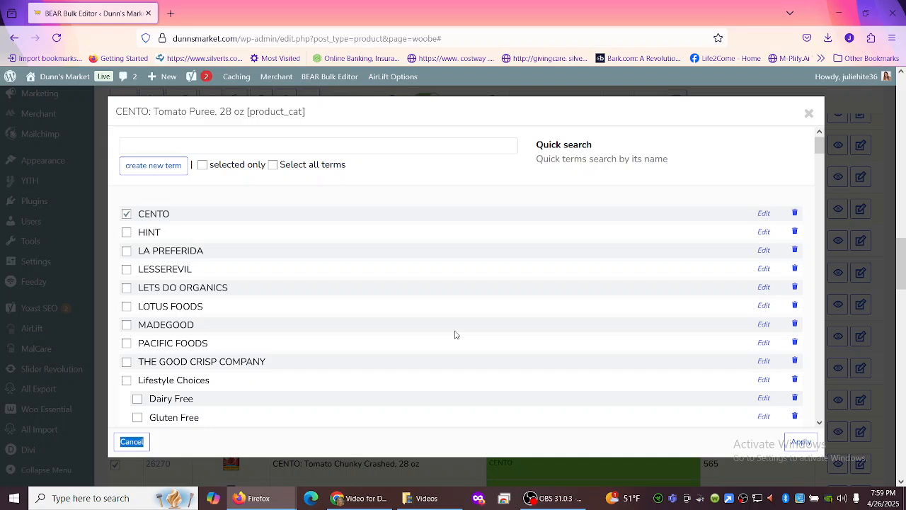
Deselect the top-level CENTO category, search the terms for "cento" to check the one under Brand, and clear the search
{"action": "left_click", "coordinate": [126, 214]}
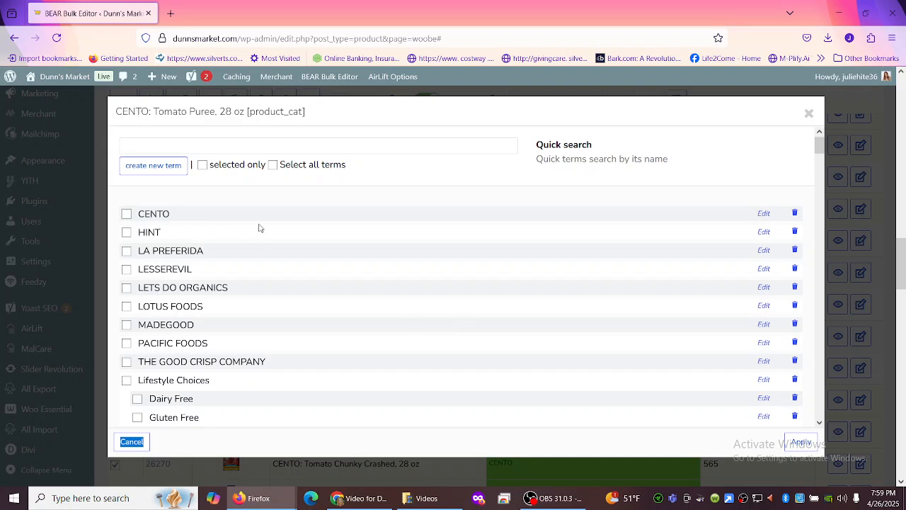
{"action": "left_click", "coordinate": [219, 145]}
{"action": "type", "text": "cnto"}
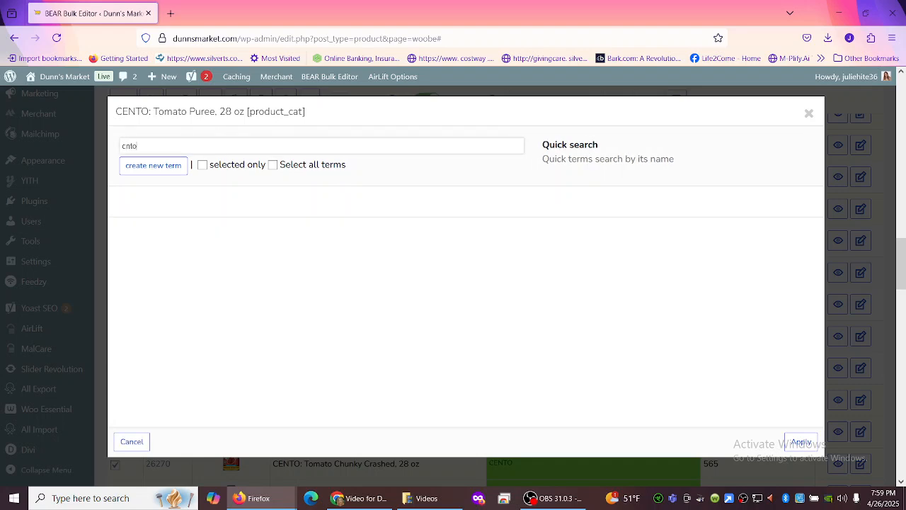
{"action": "type", "text": "ento"}
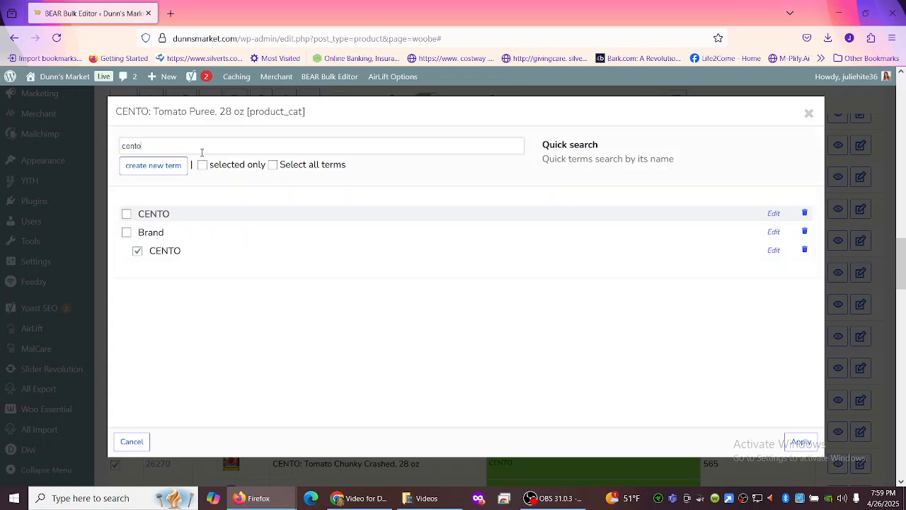
{"action": "key", "text": "BackSpace"}
{"action": "key", "text": "BackSpace"}
{"action": "key", "text": "BackSpace"}
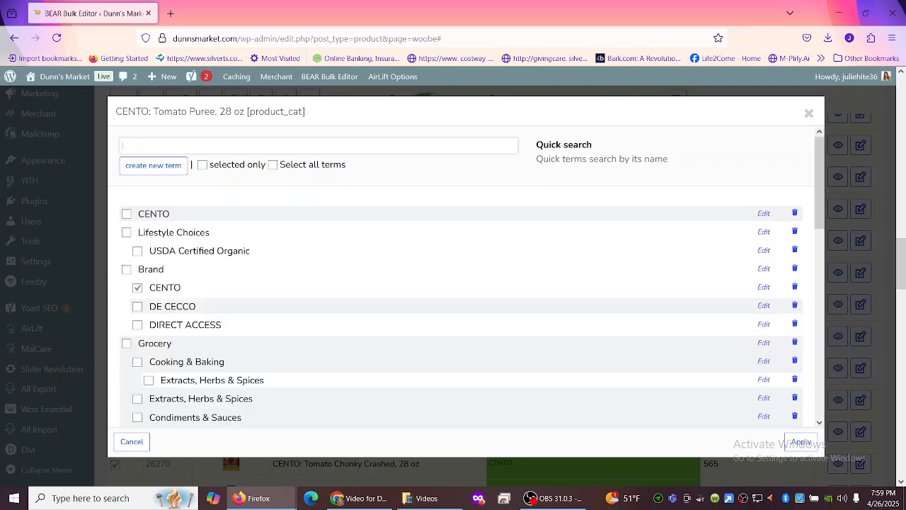
Search the terms for "tomat", add the Tomatoes category under Grocery > Pantry, and apply the categories to the checked products
{"action": "type", "text": "tomat"}
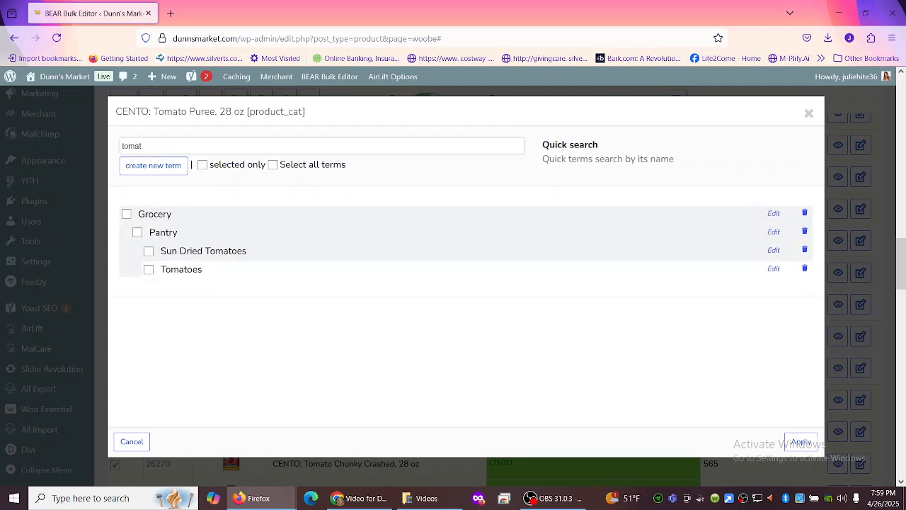
{"action": "left_click", "coordinate": [149, 270]}
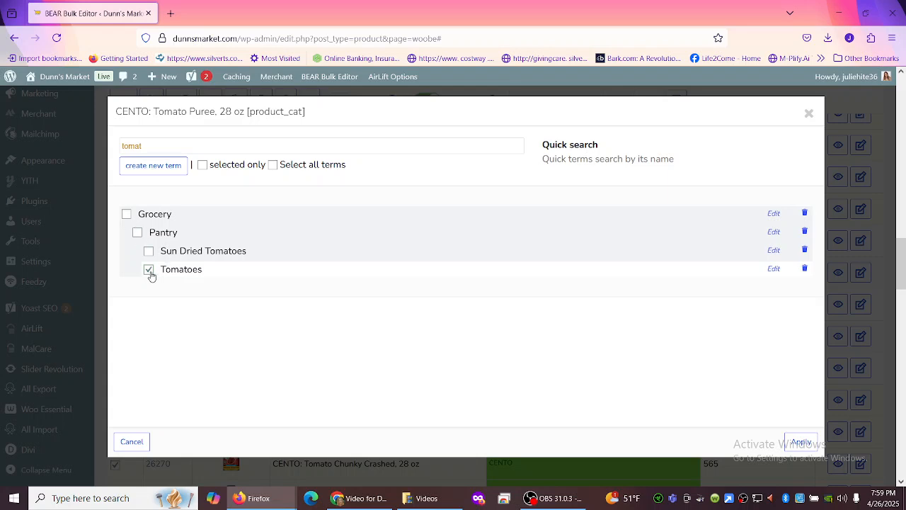
{"action": "left_click", "coordinate": [801, 442]}
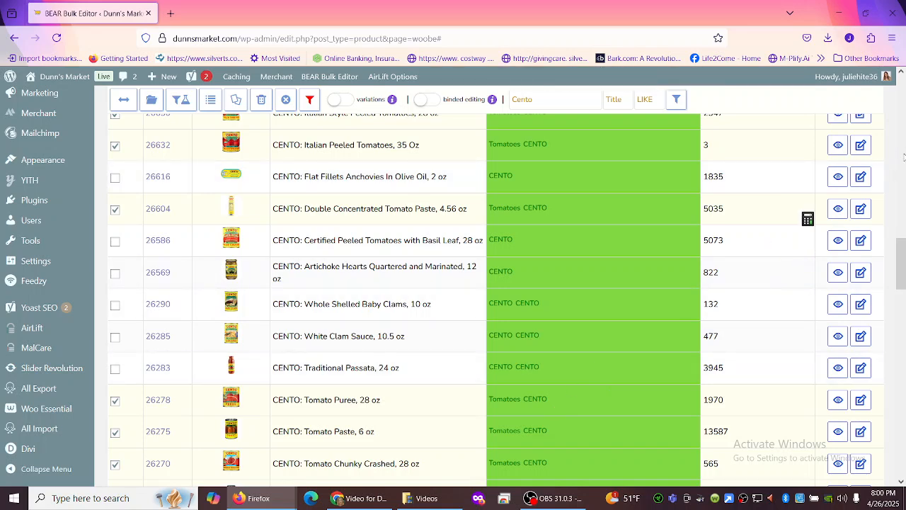
Deselect All In One Crushed Tomatoes, 28 oz (ID 334517) and clear the selection of all remaining checked products
{"action": "left_click_drag", "start_coordinate": [902, 256], "coordinate": [905, 125]}
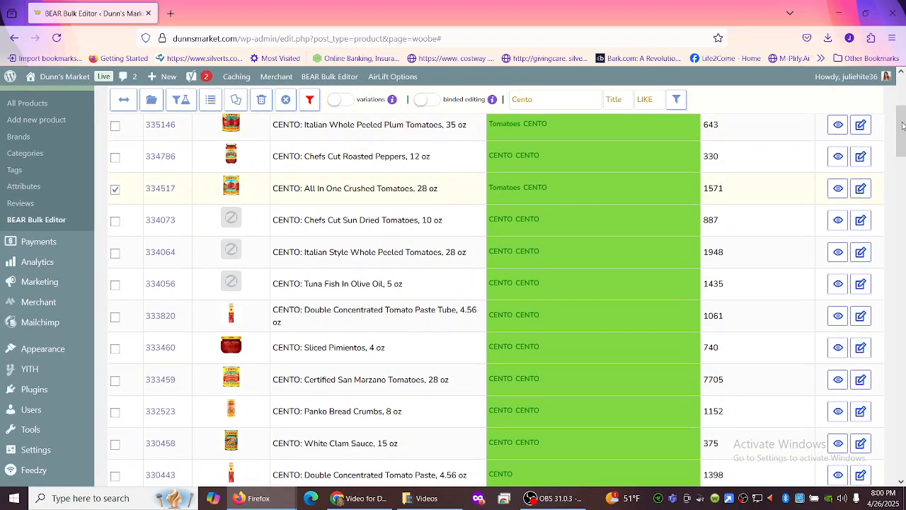
{"action": "scroll", "coordinate": [199, 165], "scroll_direction": "up", "scroll_amount": 2}
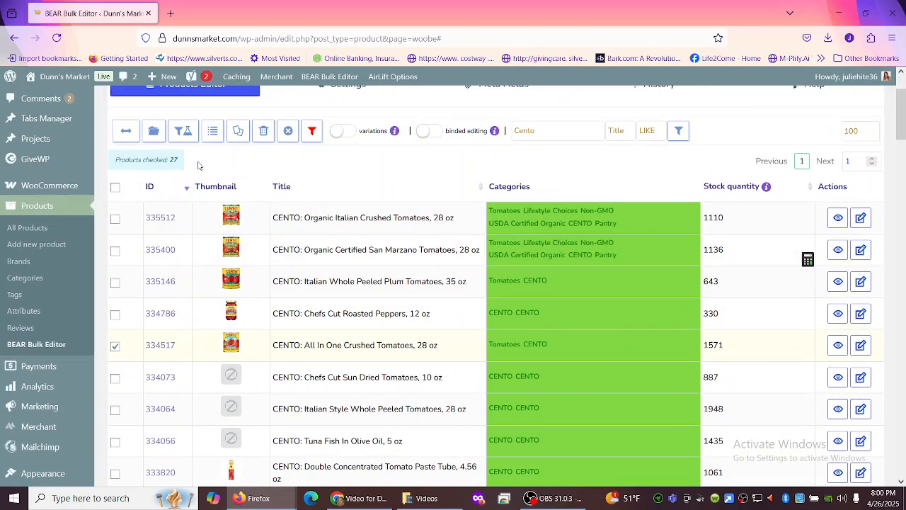
{"action": "scroll", "coordinate": [201, 163], "scroll_direction": "down", "scroll_amount": 6}
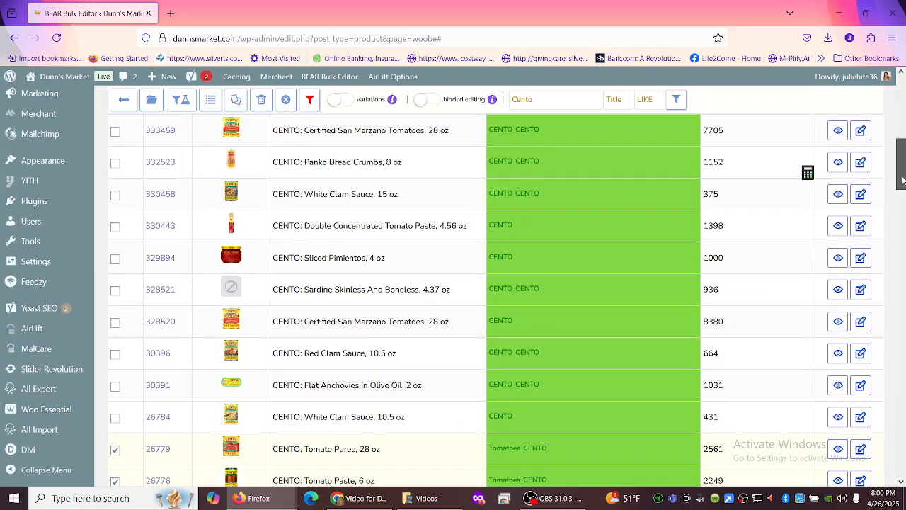
{"action": "scroll", "coordinate": [903, 182], "scroll_direction": "up", "scroll_amount": 5}
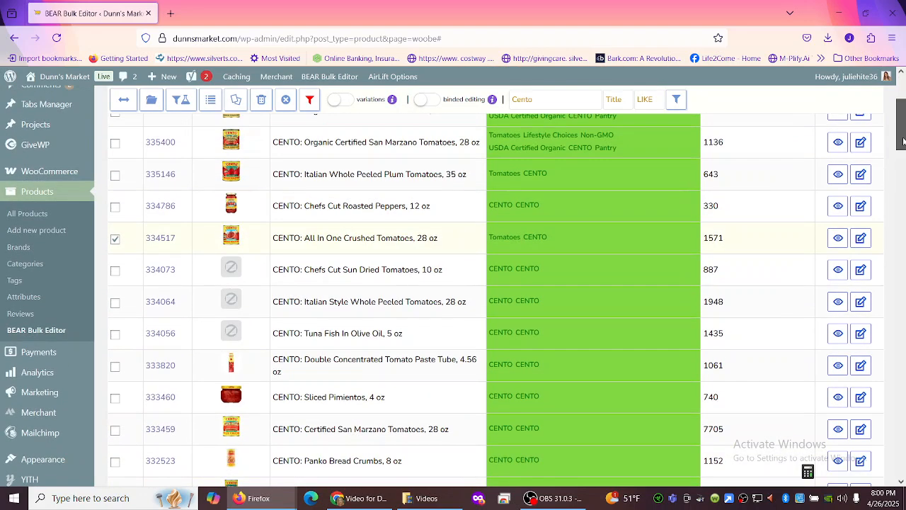
{"action": "left_click", "coordinate": [115, 241]}
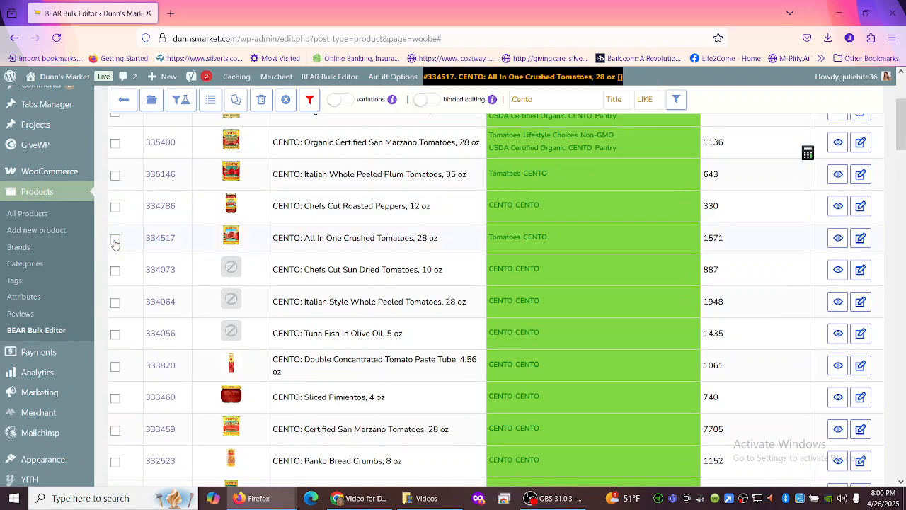
{"action": "left_click", "coordinate": [286, 101]}
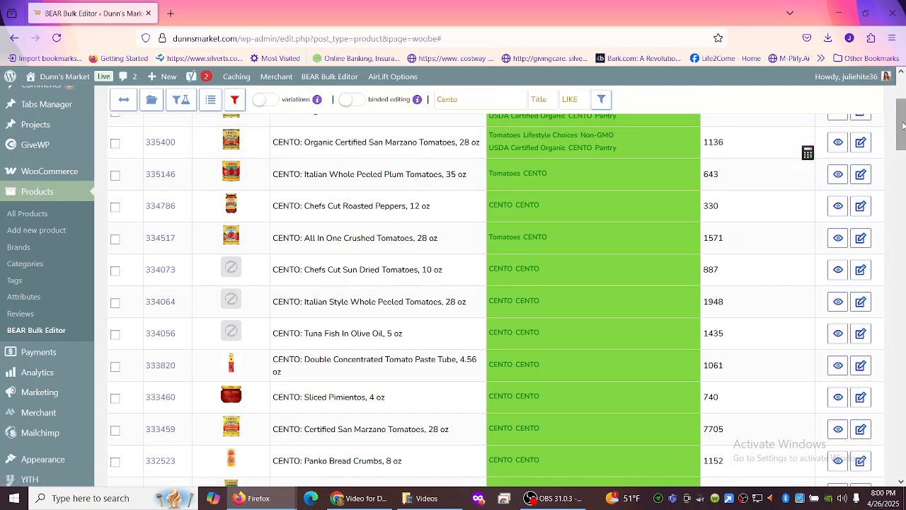
Open the category selection of Tomato Paste, 6 oz (ID 26776) and search its terms for "paste" and "tomato paste"
{"action": "left_click_drag", "start_coordinate": [903, 126], "coordinate": [903, 124]}
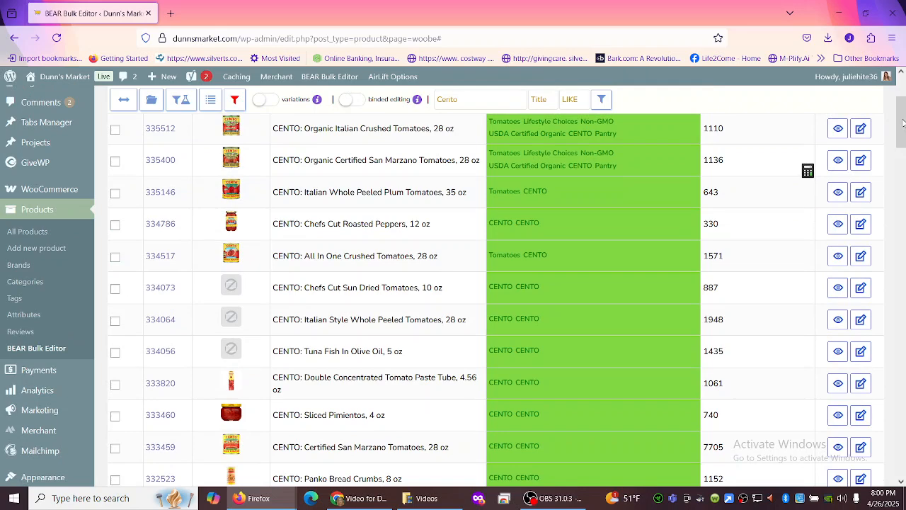
{"action": "scroll", "coordinate": [904, 126], "scroll_direction": "down", "scroll_amount": 2}
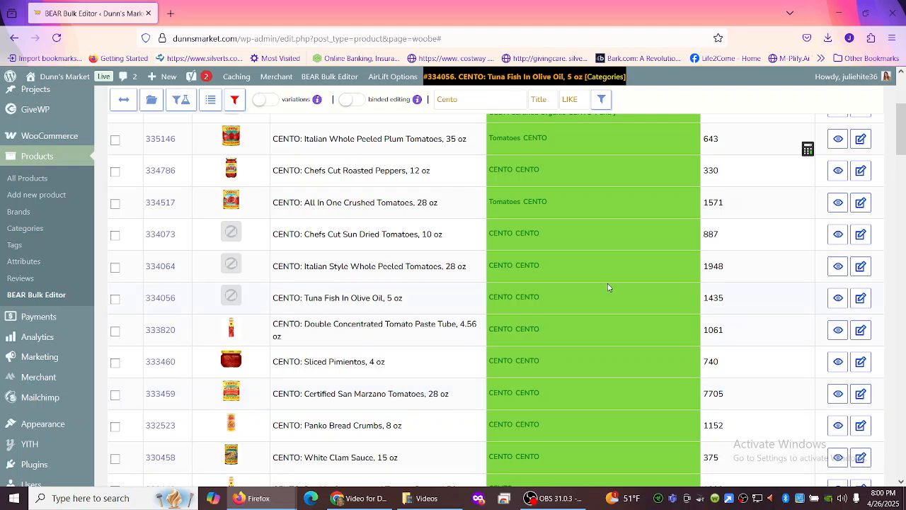
{"action": "left_click_drag", "start_coordinate": [902, 141], "coordinate": [902, 201]}
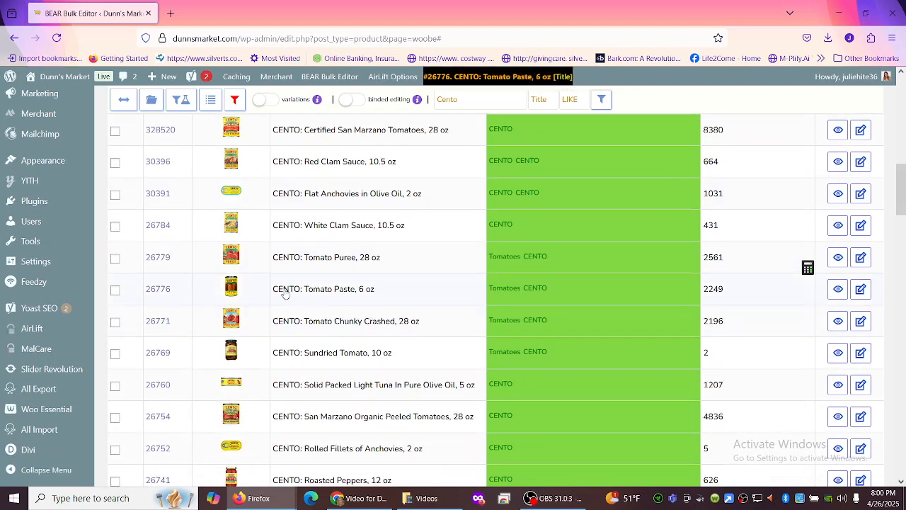
{"action": "left_click", "coordinate": [550, 290]}
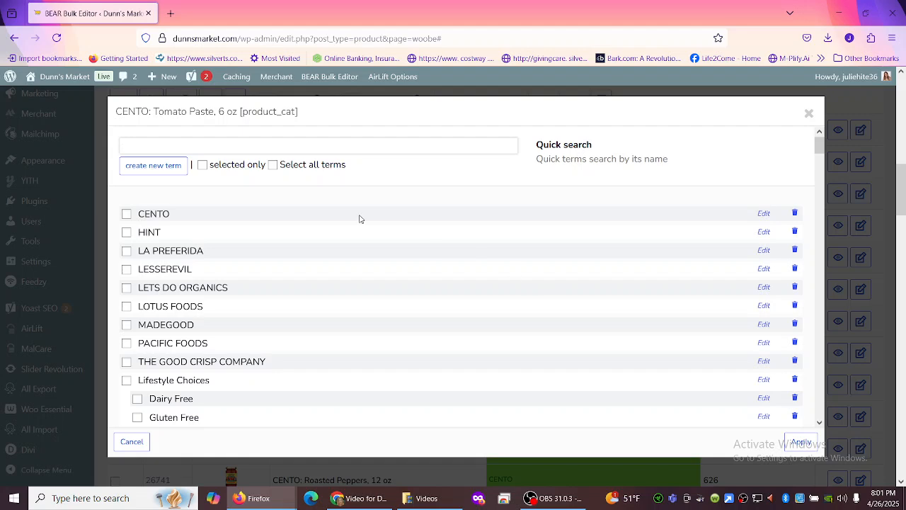
{"action": "type", "text": "paste"}
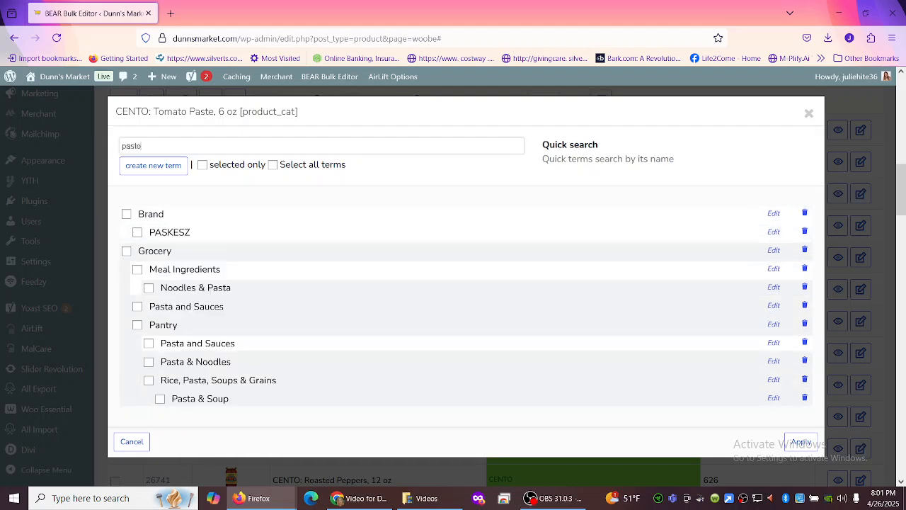
{"action": "key", "text": "BackSpace"}
{"action": "key", "text": "BackSpace"}
{"action": "key", "text": "BackSpace"}
{"action": "key", "text": "BackSpace"}
{"action": "key", "text": "BackSpace"}
{"action": "type", "text": "toma"}
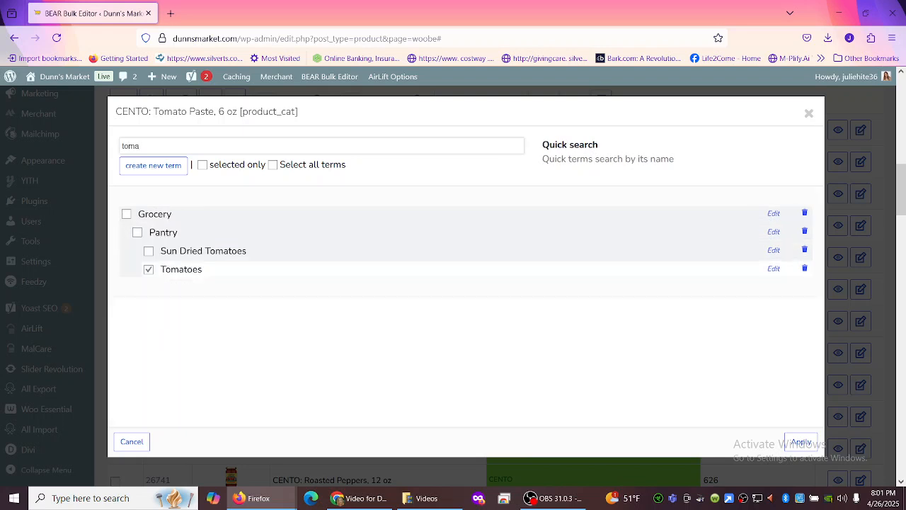
{"action": "type", "text": "to paste"}
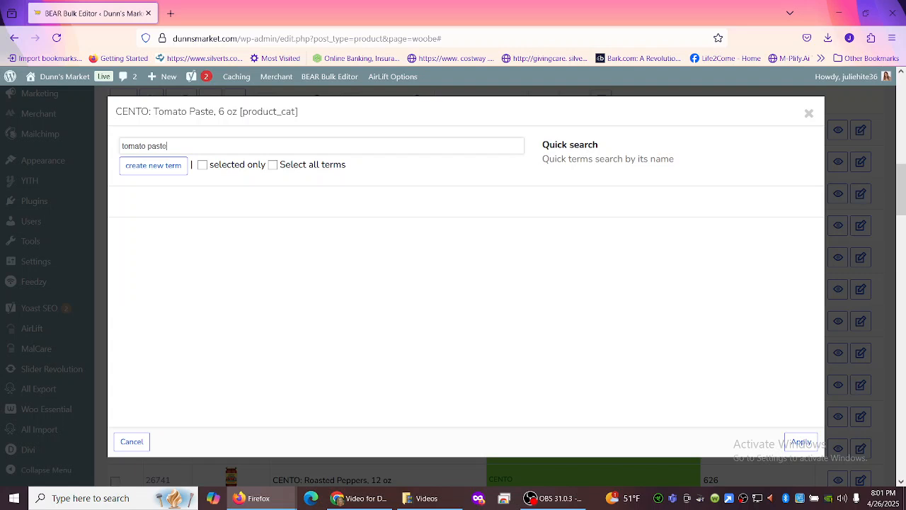
Search the Tomato Paste category terms for "sun", browse the full term list, and close the selection without applying anything
{"action": "key", "text": "BackSpace"}
{"action": "key", "text": "BackSpace"}
{"action": "key", "text": "BackSpace"}
{"action": "key", "text": "BackSpace"}
{"action": "key", "text": "BackSpace"}
{"action": "key", "text": "BackSpace"}
{"action": "key", "text": "BackSpace"}
{"action": "key", "text": "BackSpace"}
{"action": "key", "text": "BackSpace"}
{"action": "key", "text": "BackSpace"}
{"action": "key", "text": "BackSpace"}
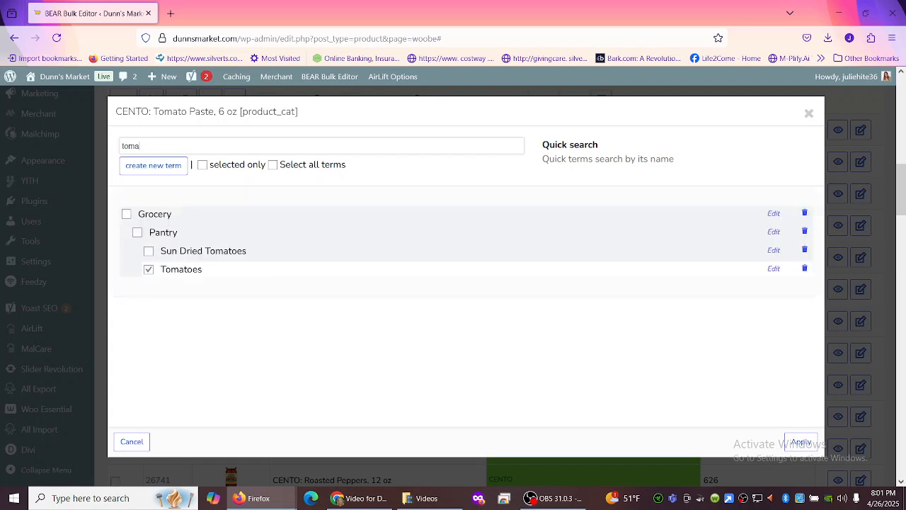
{"action": "key", "text": "BackSpace"}
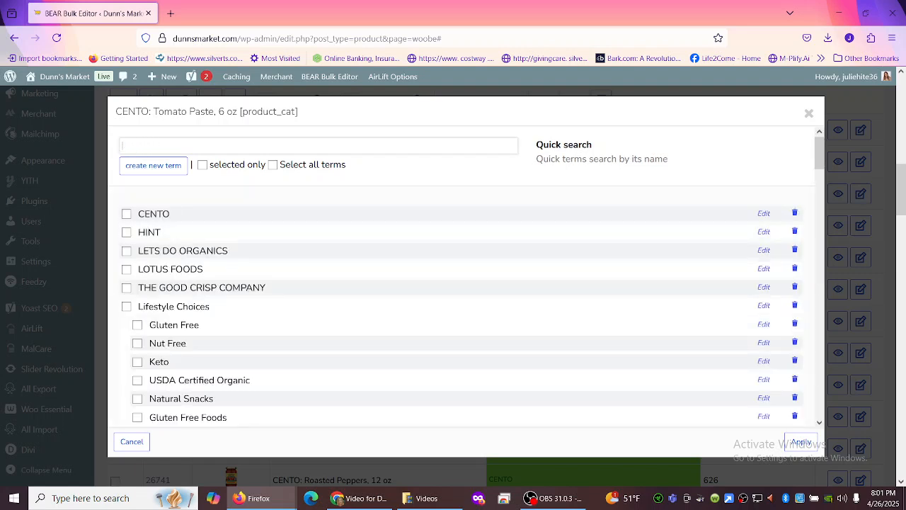
{"action": "type", "text": "sun"}
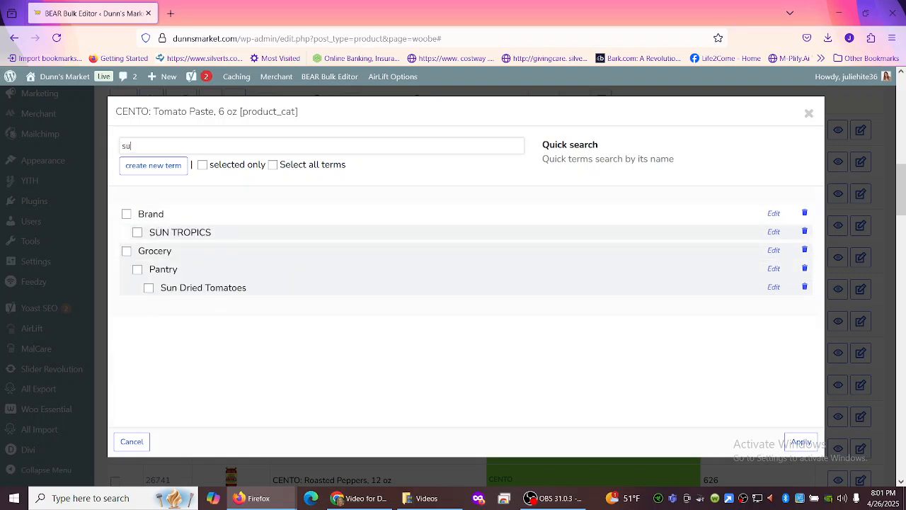
{"action": "key", "text": "BackSpace"}
{"action": "key", "text": "BackSpace"}
{"action": "key", "text": "BackSpace"}
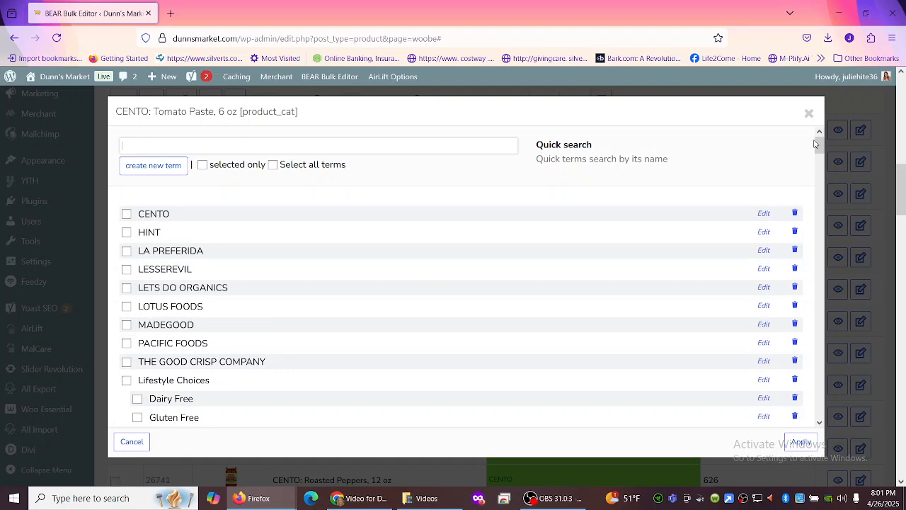
{"action": "left_click_drag", "start_coordinate": [819, 142], "coordinate": [823, 156]}
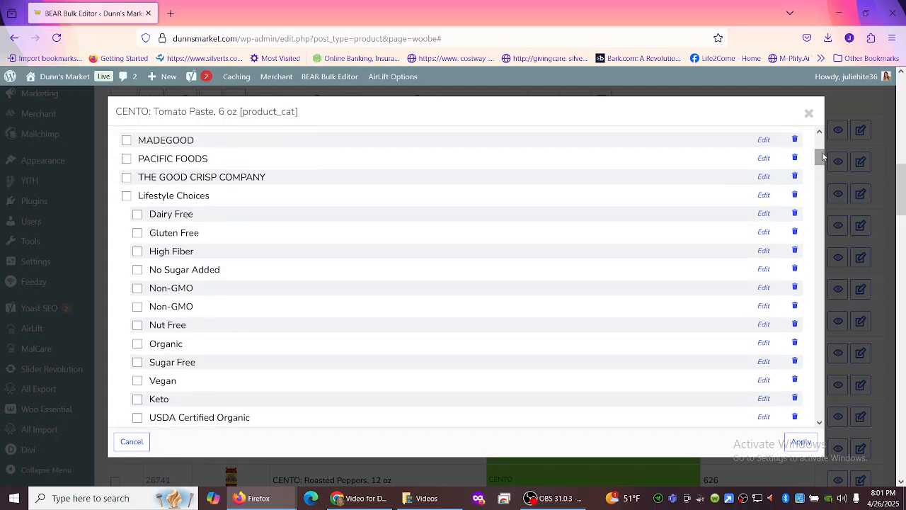
{"action": "left_click", "coordinate": [809, 113]}
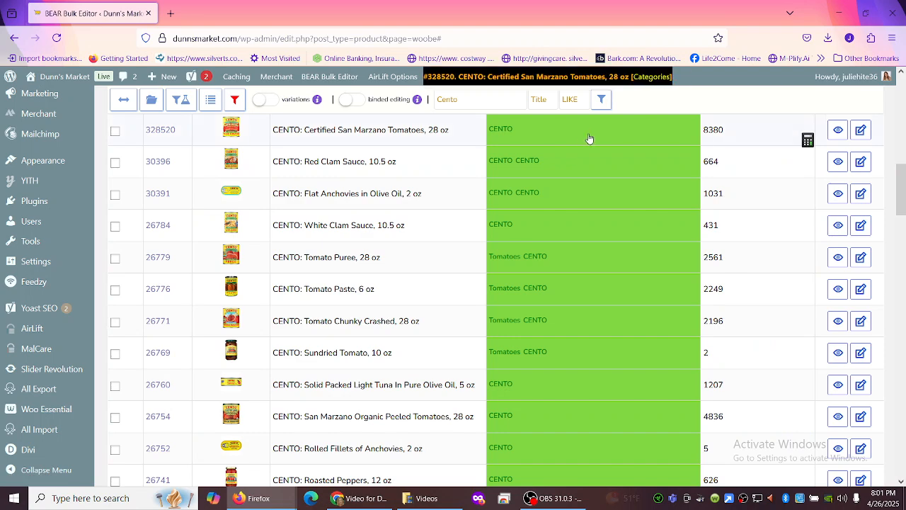
Preview the thumbnails of Organic Italian Crushed Tomatoes, Italian Whole Peeled Plum Tomatoes and Chefs Cut Roasted Peppers at the start of the list
{"action": "left_click_drag", "start_coordinate": [903, 181], "coordinate": [902, 109]}
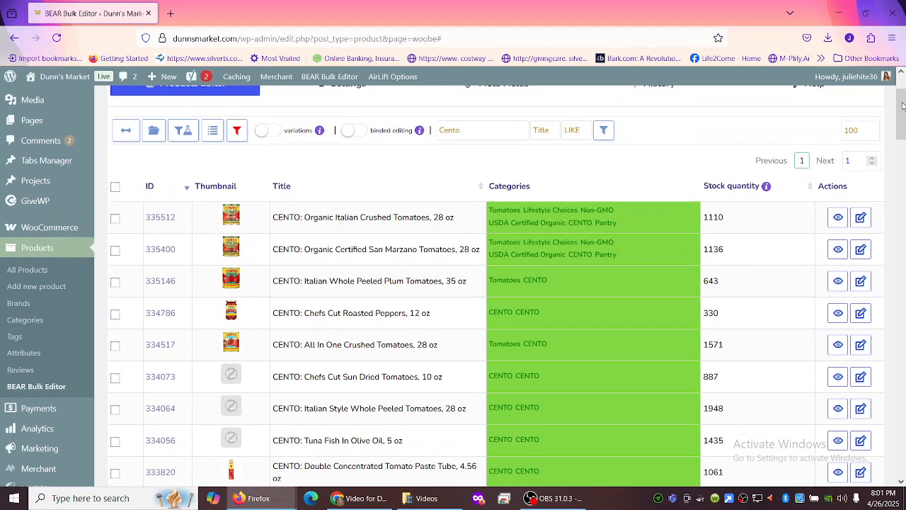
{"action": "mouse_move", "coordinate": [225, 220]}
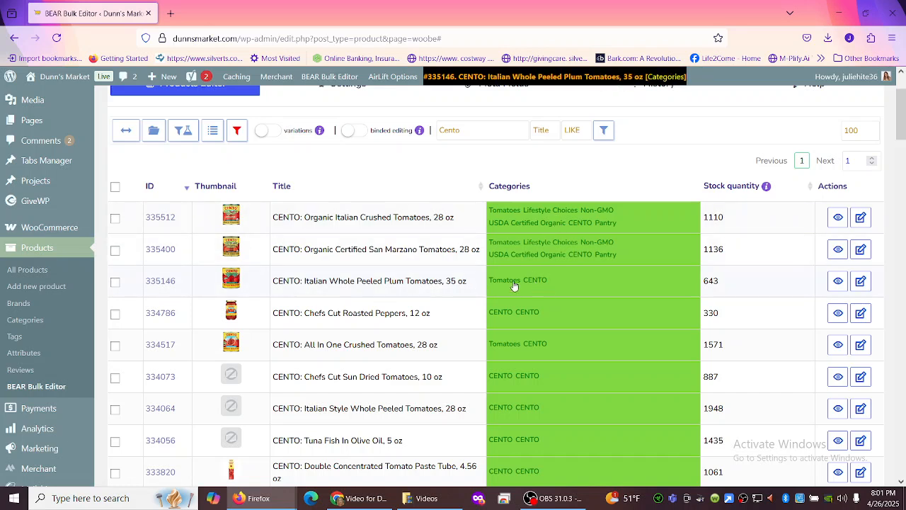
{"action": "mouse_move", "coordinate": [223, 282]}
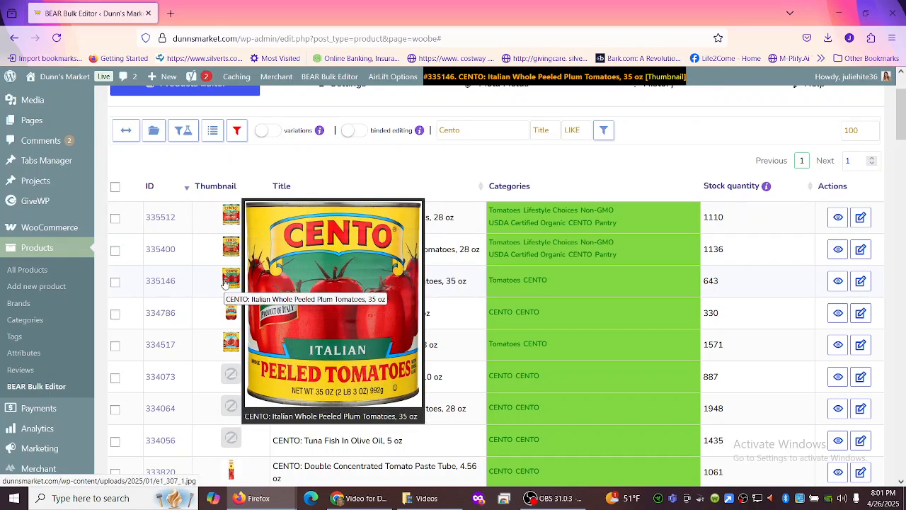
{"action": "mouse_move", "coordinate": [231, 314]}
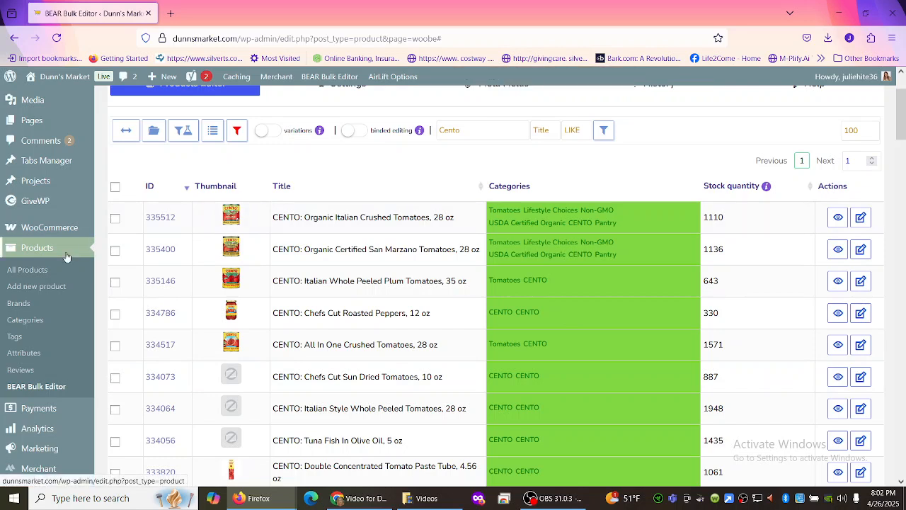
Open the product categories page and search it for "cento" to compare the product counts of both CENTO categories
{"action": "left_click", "coordinate": [28, 321]}
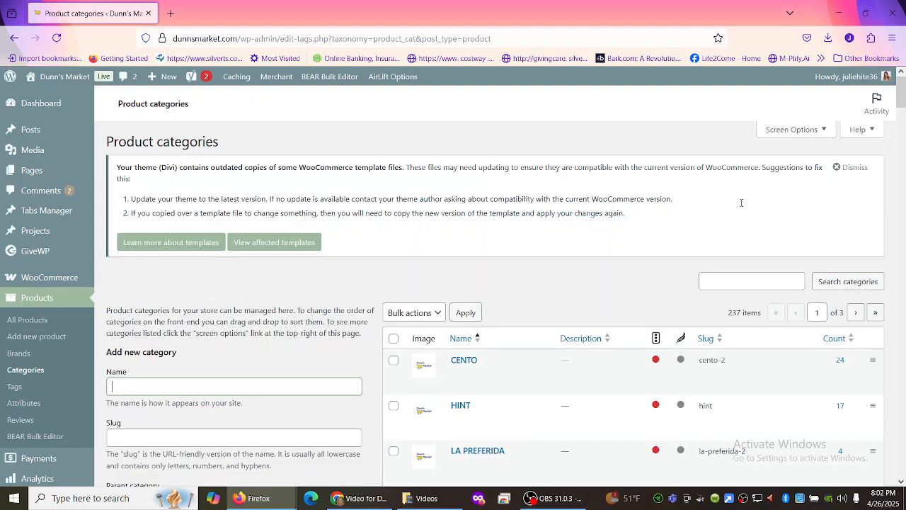
{"action": "left_click", "coordinate": [734, 281]}
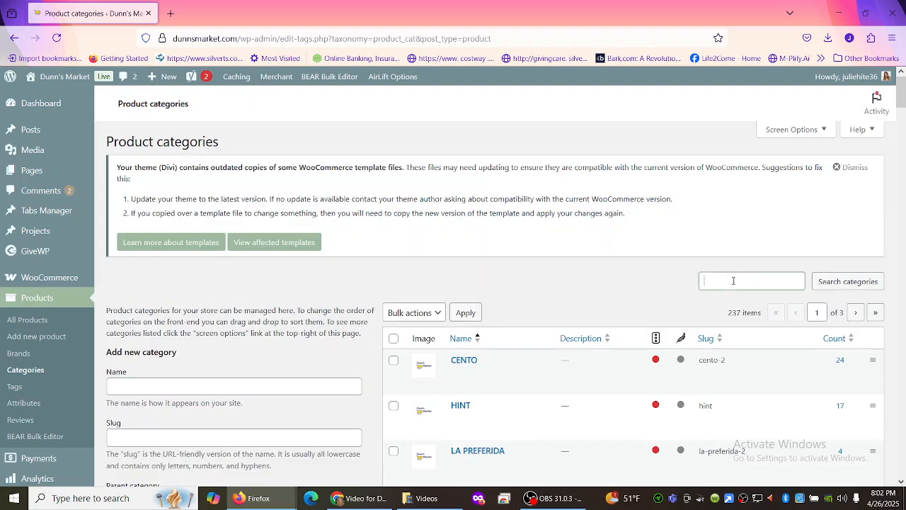
{"action": "type", "text": "cento"}
{"action": "key", "text": "Return"}
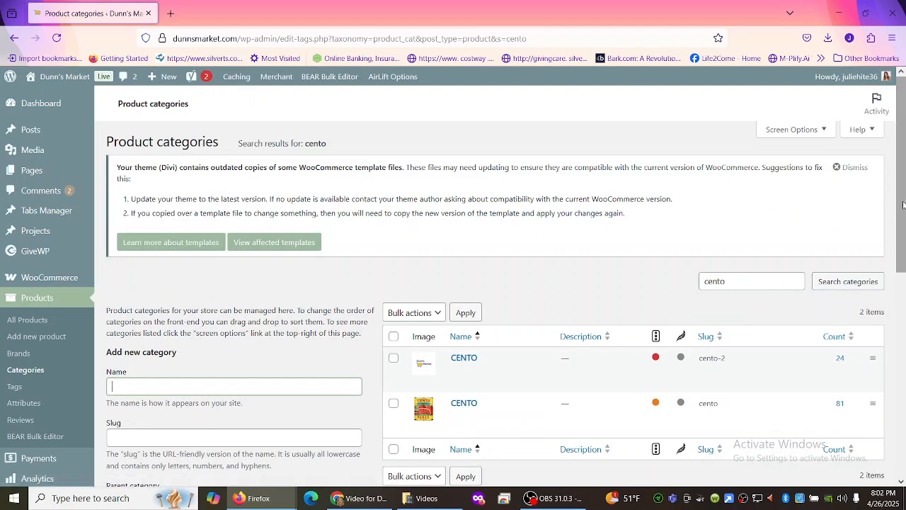
{"action": "scroll", "coordinate": [899, 252], "scroll_direction": "down", "scroll_amount": 3}
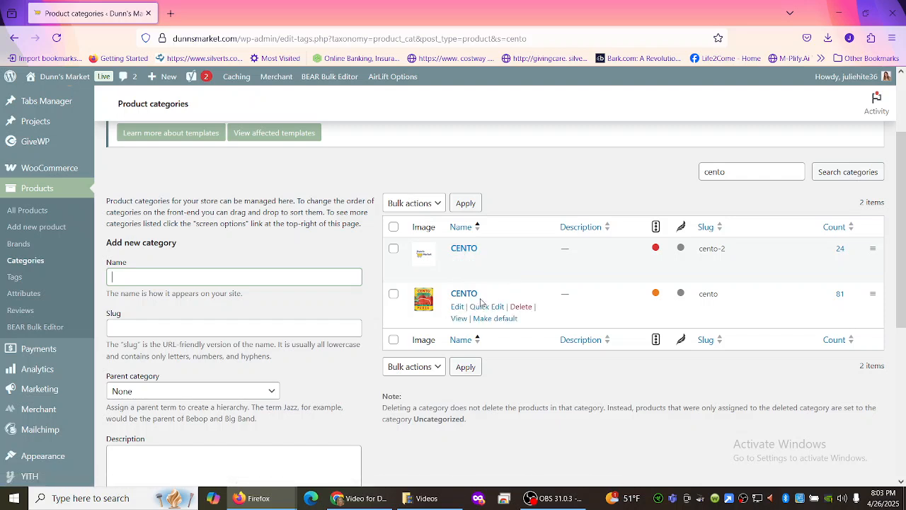
Return to the BEAR Bulk Editor and filter the products by title for "uncatergorized"
{"action": "left_click", "coordinate": [45, 329]}
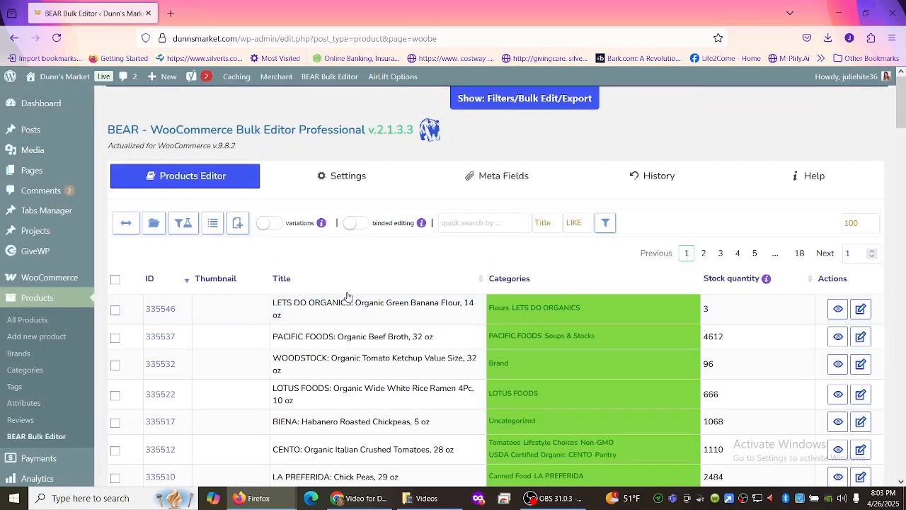
{"action": "left_click", "coordinate": [470, 223]}
{"action": "type", "text": "uncatergorizzed"}
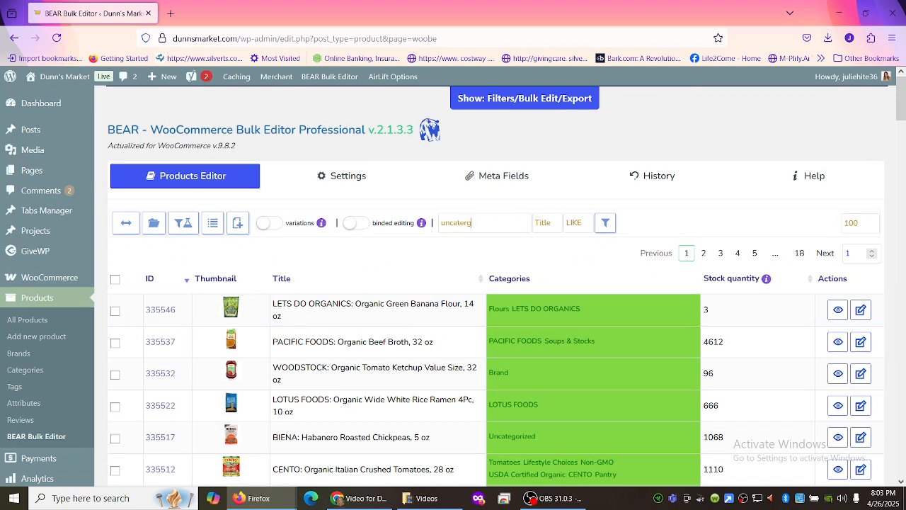
{"action": "key", "text": "BackSpace"}
{"action": "key", "text": "BackSpace"}
{"action": "key", "text": "BackSpace"}
{"action": "type", "text": "ed"}
{"action": "left_click", "coordinate": [604, 225]}
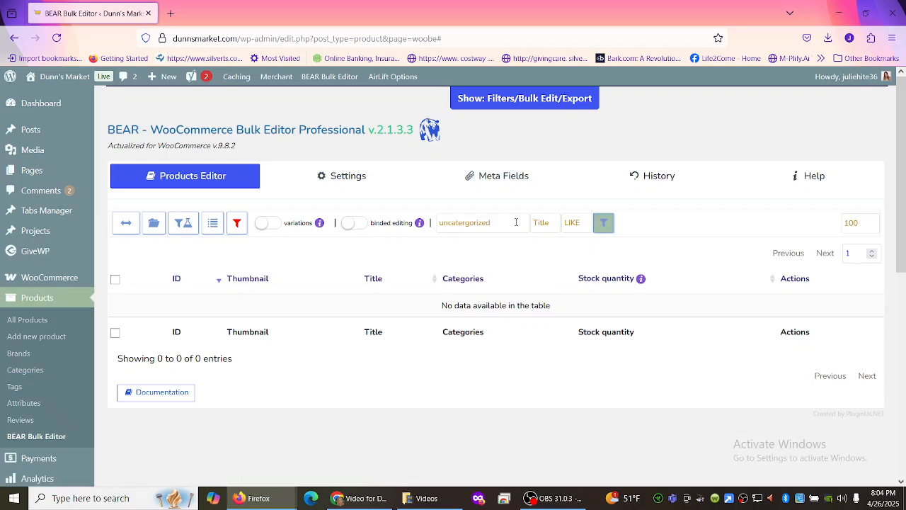
Replace the quick title search with the corrected spelling "uncategorized" and filter the products again
{"action": "double_click", "coordinate": [508, 222]}
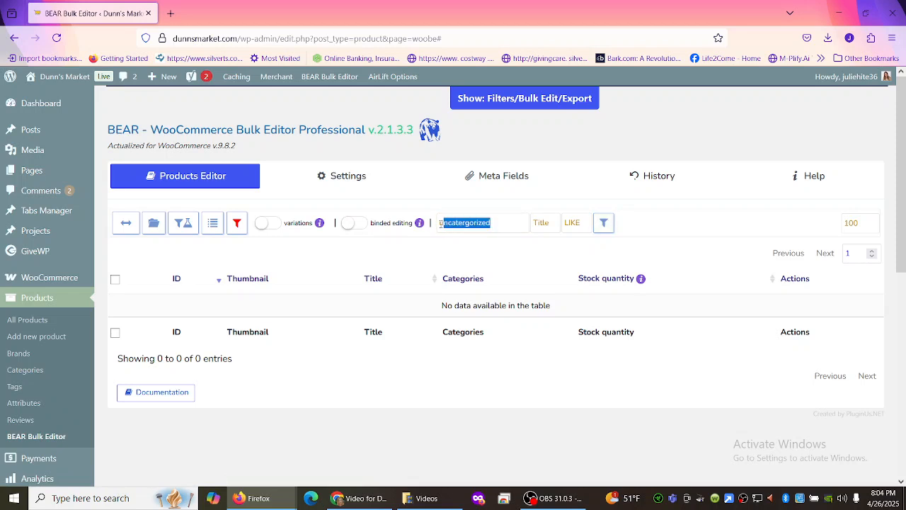
{"action": "key", "text": "BackSpace"}
{"action": "type", "text": "uncat"}
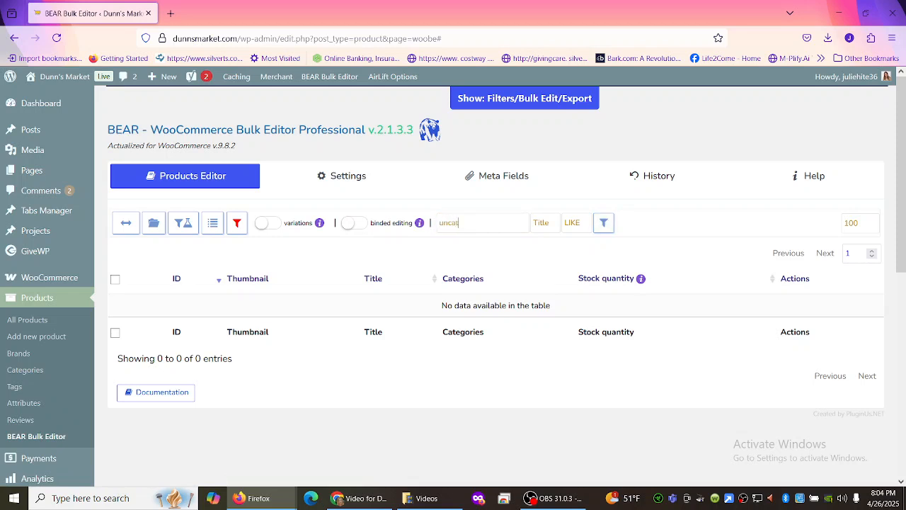
{"action": "type", "text": "egorized"}
{"action": "left_click", "coordinate": [604, 224]}
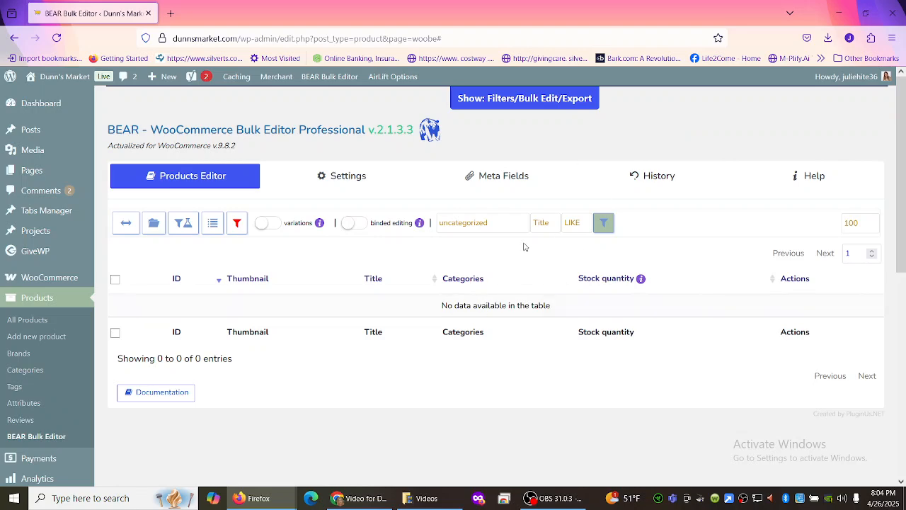
Show the full product filters and set the match type of the "uncategorized" product title to EXACT
{"action": "left_click", "coordinate": [518, 104]}
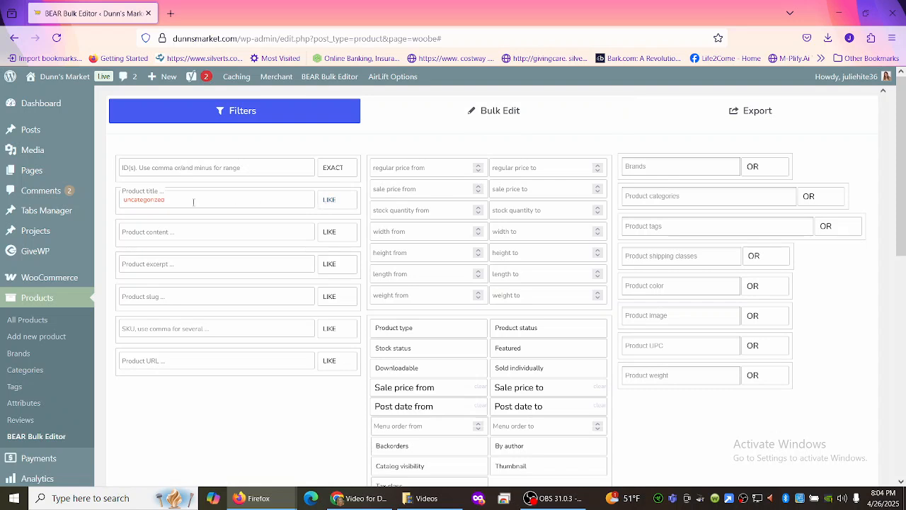
{"action": "left_click", "coordinate": [337, 202]}
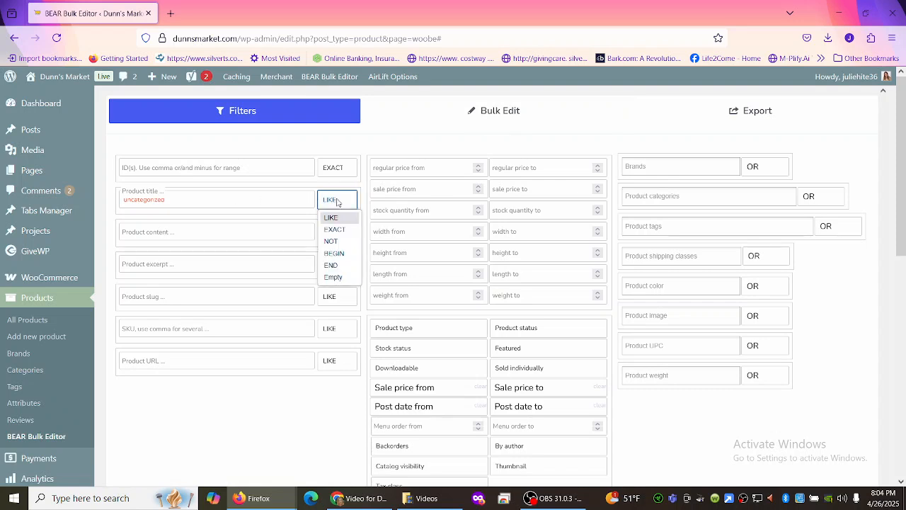
{"action": "left_click", "coordinate": [339, 229]}
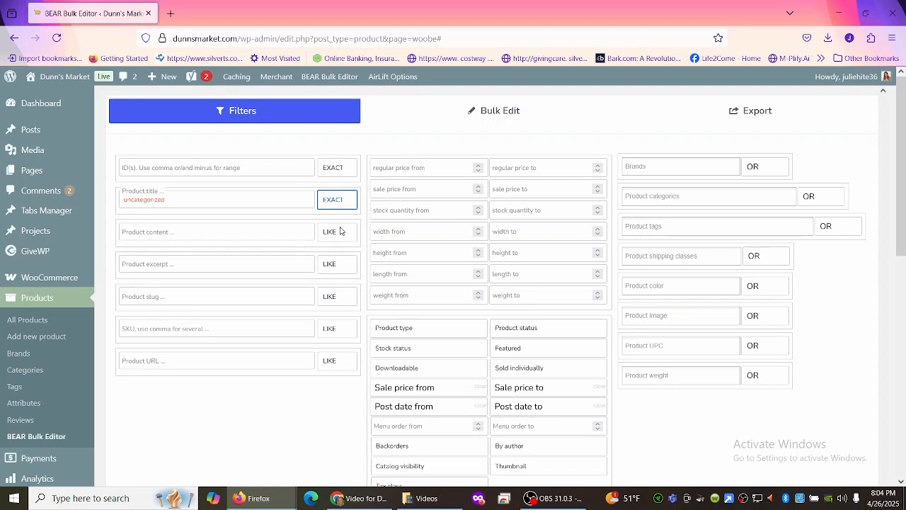
Add the Uncategorized product category to the filter, run it, and close the filter form after checking the product table
{"action": "left_click", "coordinate": [666, 201]}
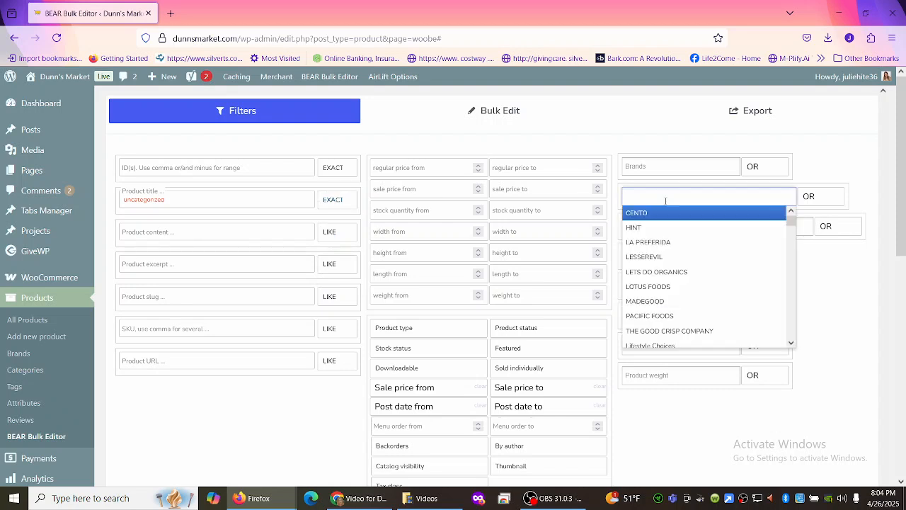
{"action": "type", "text": "unc"}
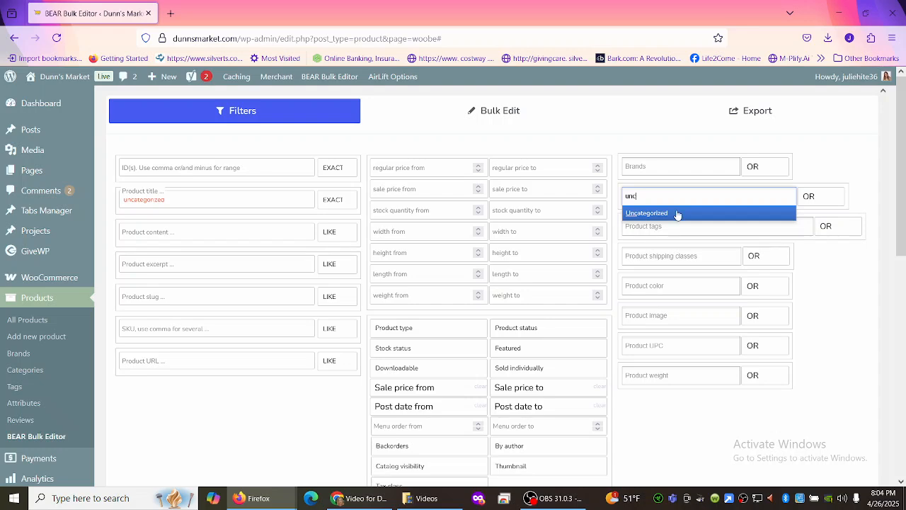
{"action": "left_click", "coordinate": [677, 213]}
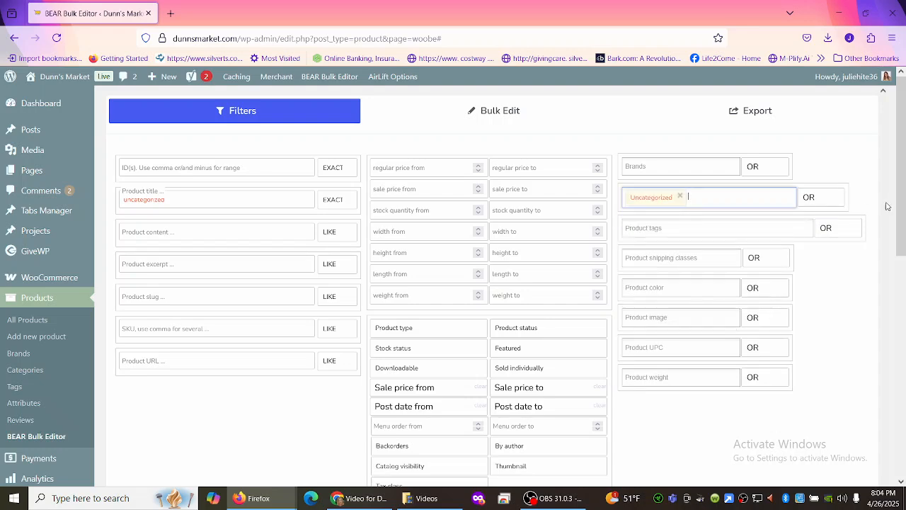
{"action": "scroll", "coordinate": [899, 159], "scroll_direction": "down", "scroll_amount": 3}
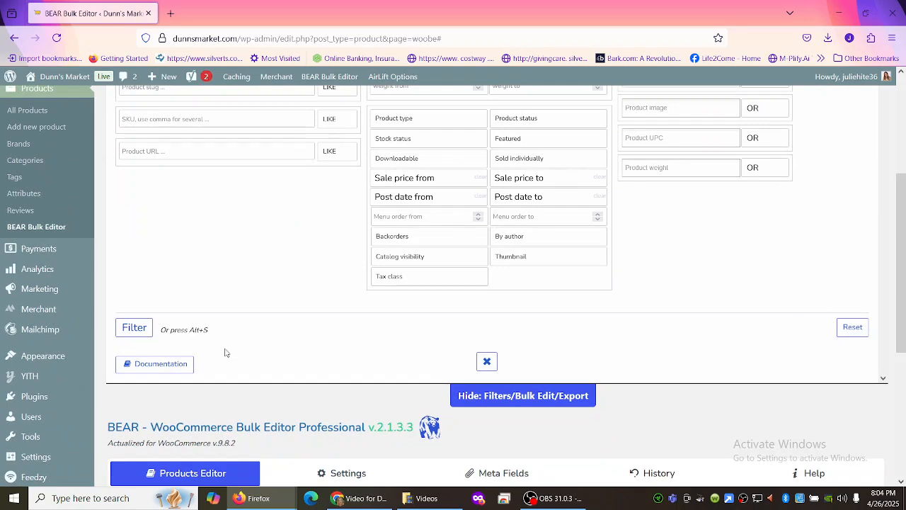
{"action": "right_click", "coordinate": [133, 327]}
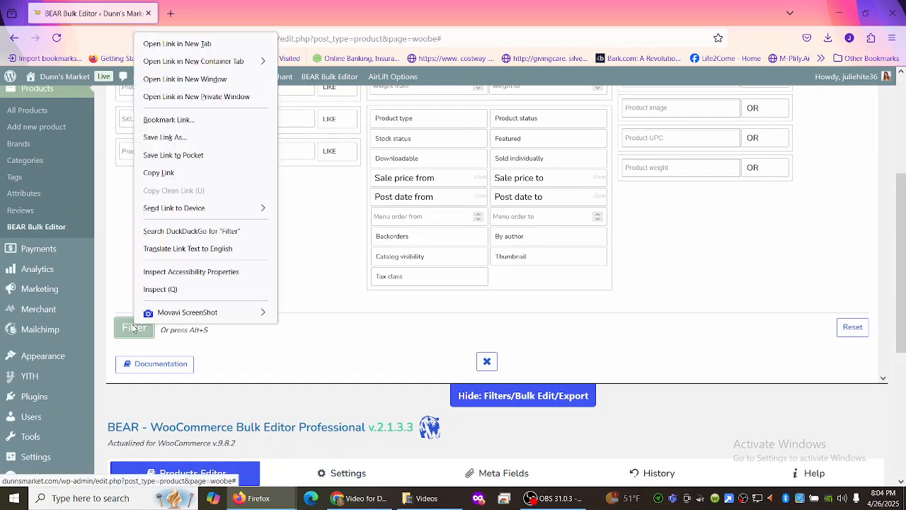
{"action": "left_click", "coordinate": [134, 327]}
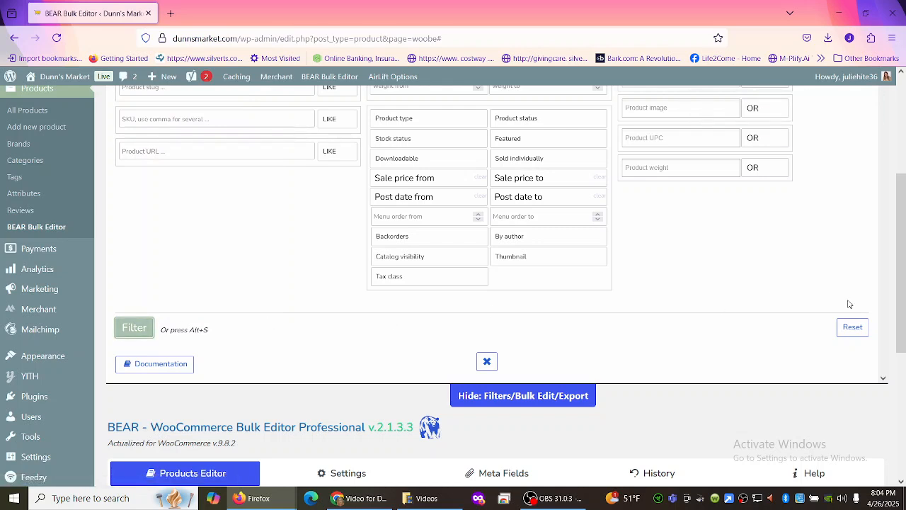
{"action": "left_click_drag", "start_coordinate": [902, 231], "coordinate": [899, 359]}
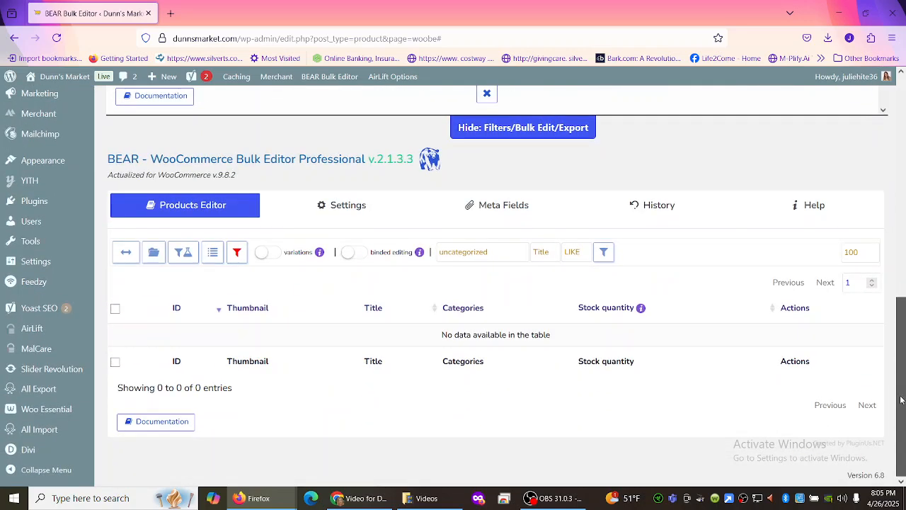
{"action": "scroll", "coordinate": [899, 343], "scroll_direction": "up", "scroll_amount": 3}
{"action": "left_click_drag", "start_coordinate": [900, 332], "coordinate": [902, 285]}
{"action": "left_click", "coordinate": [486, 259]}
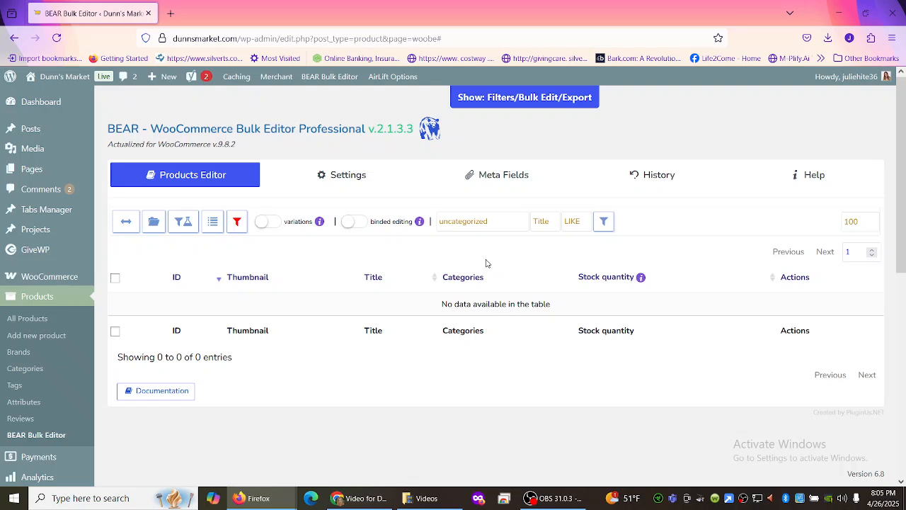
Open the product categories page and look through the category list and its product counts
{"action": "left_click", "coordinate": [31, 372]}
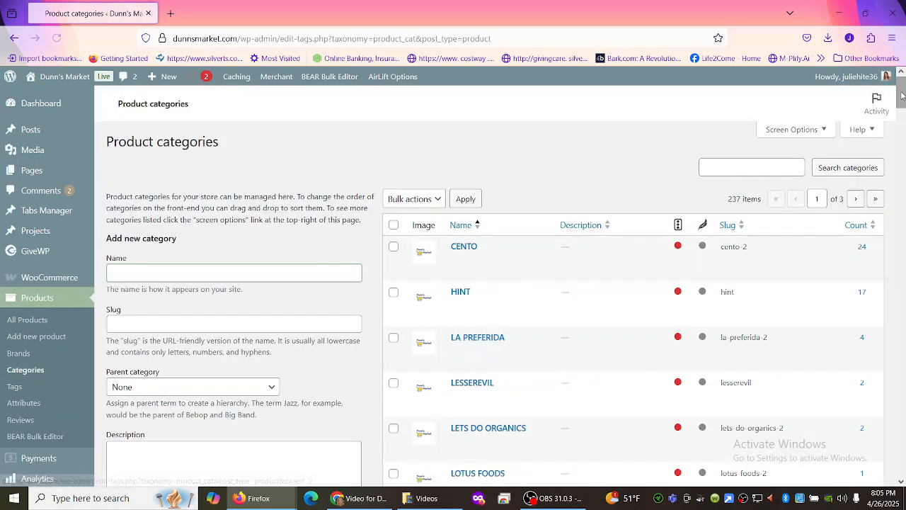
{"action": "left_click_drag", "start_coordinate": [902, 96], "coordinate": [904, 128]}
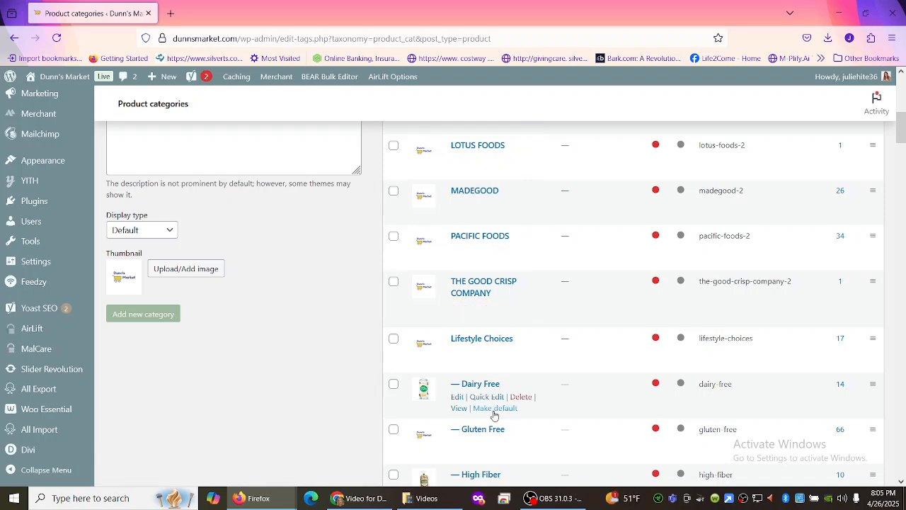
{"action": "left_click", "coordinate": [545, 497]}
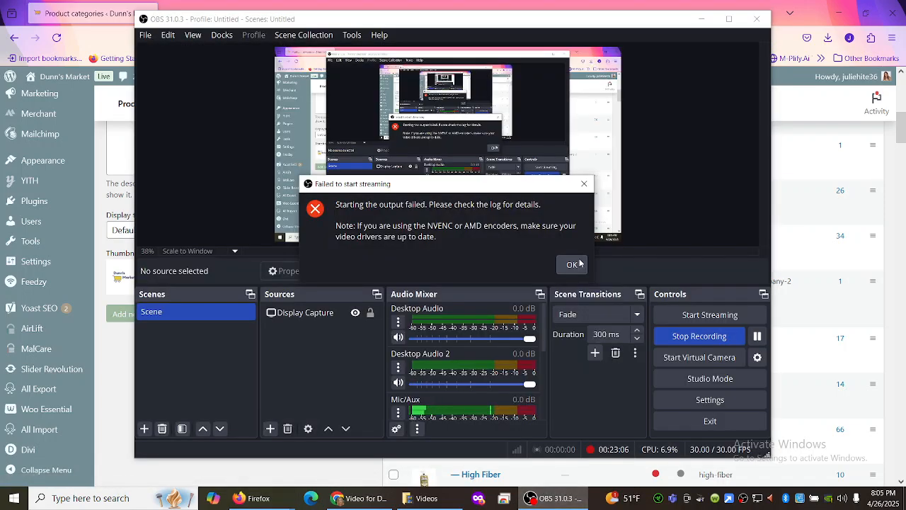